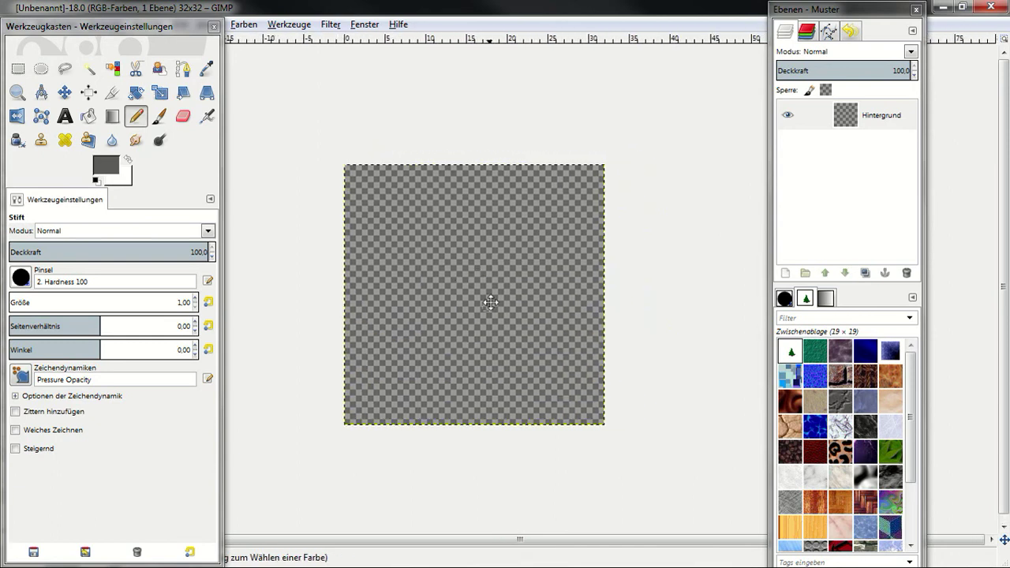
Step: Set the foreground colour to tan c4b496 and pencil a tan face block at the canvas centre
{"action": "scroll", "coordinate": [490, 303], "scroll_direction": "up", "scroll_amount": 2}
{"action": "left_click", "coordinate": [116, 172]}
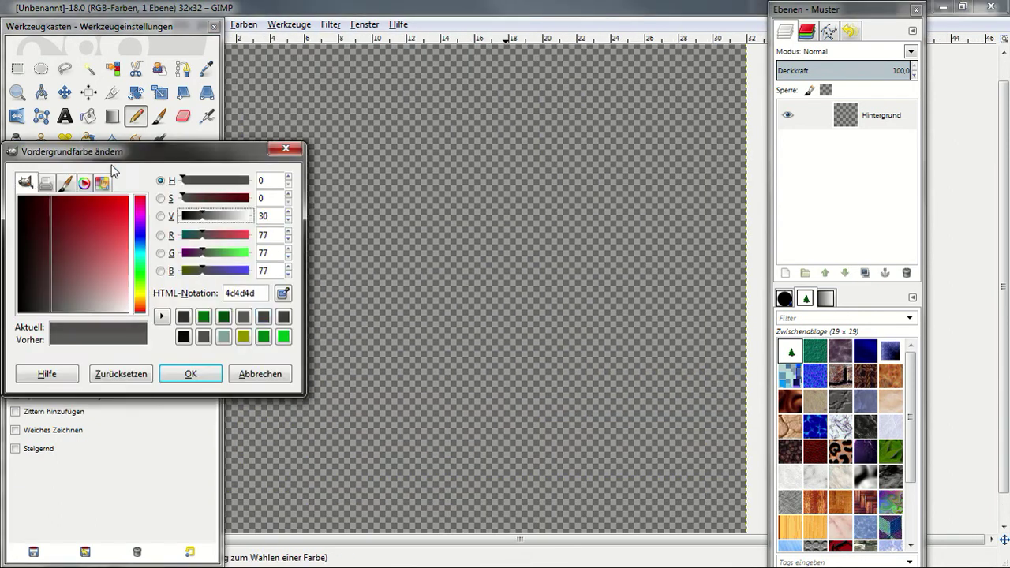
{"action": "mouse_move", "coordinate": [186, 181]}
{"action": "left_mouse_down"}
{"action": "mouse_move", "coordinate": [243, 227]}
{"action": "mouse_move", "coordinate": [233, 222]}
{"action": "left_mouse_up"}
{"action": "left_click", "coordinate": [189, 181]}
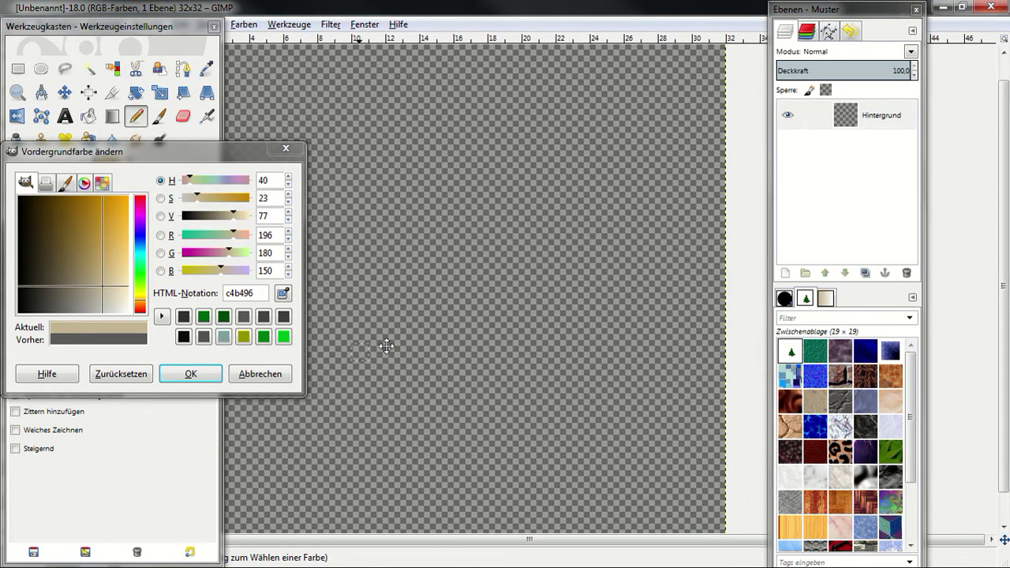
{"action": "left_click", "coordinate": [197, 374]}
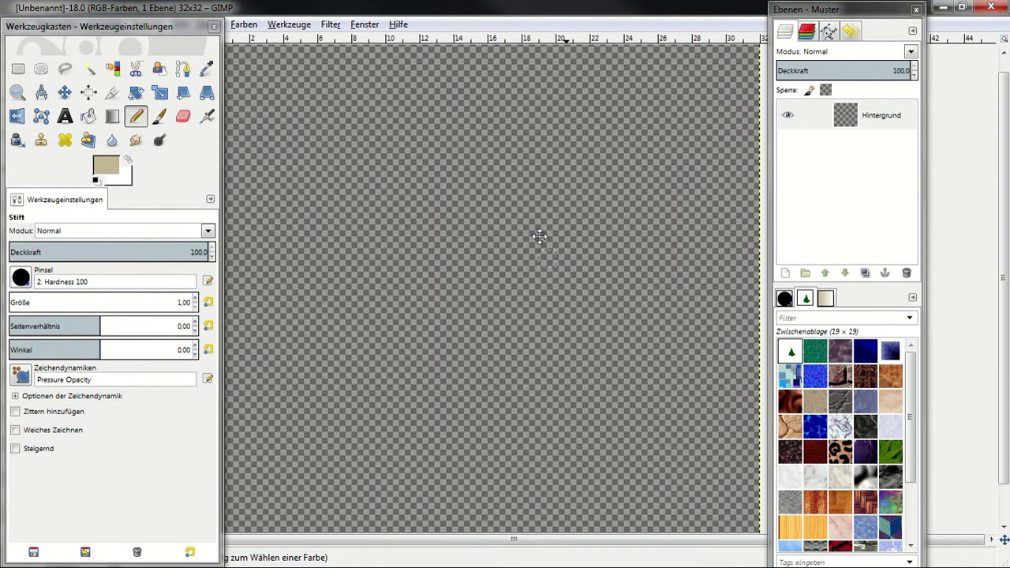
{"action": "mouse_move", "coordinate": [544, 227]}
{"action": "left_mouse_down"}
{"action": "mouse_move", "coordinate": [576, 266]}
{"action": "mouse_move", "coordinate": [596, 249]}
{"action": "mouse_move", "coordinate": [587, 210]}
{"action": "mouse_move", "coordinate": [549, 237]}
{"action": "left_mouse_up"}
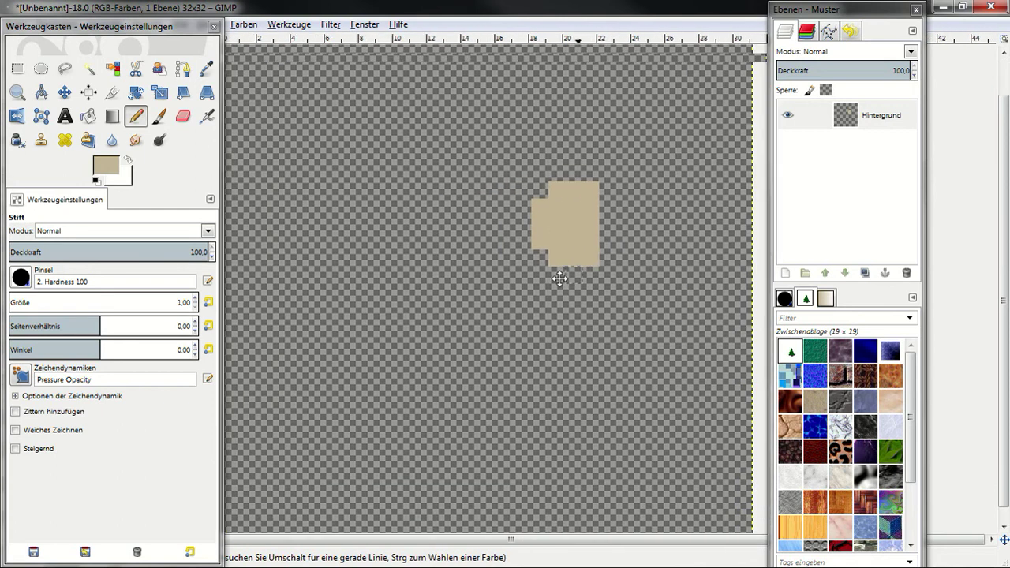
Step: Set the foreground colour to light grey d5d5d5
{"action": "left_click", "coordinate": [110, 168]}
{"action": "mouse_move", "coordinate": [233, 216]}
{"action": "left_mouse_down"}
{"action": "mouse_move", "coordinate": [183, 215]}
{"action": "mouse_move", "coordinate": [250, 215]}
{"action": "left_mouse_up"}
{"action": "left_click_drag", "start_coordinate": [196, 198], "coordinate": [169, 204]}
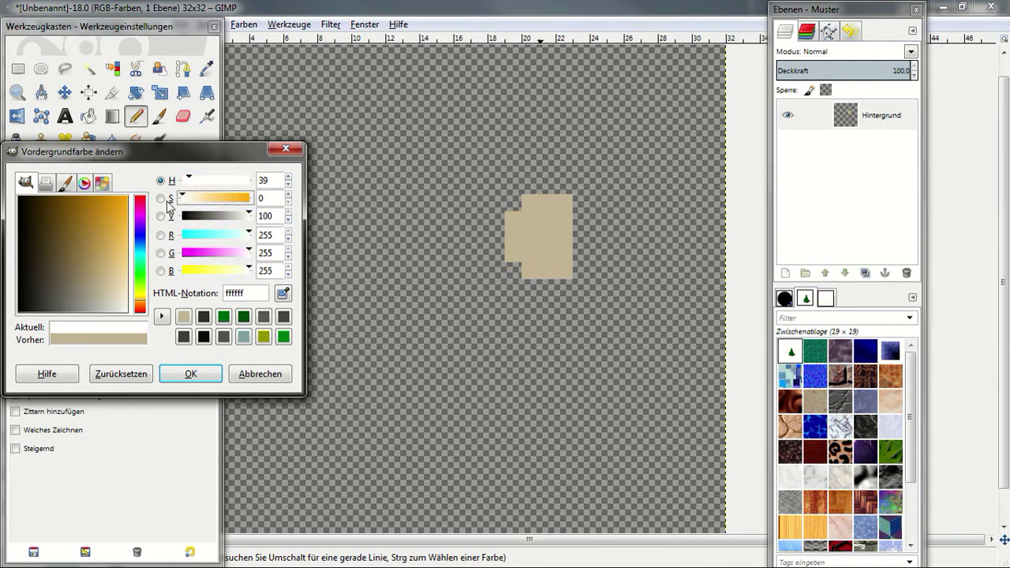
{"action": "left_click_drag", "start_coordinate": [248, 218], "coordinate": [239, 223]}
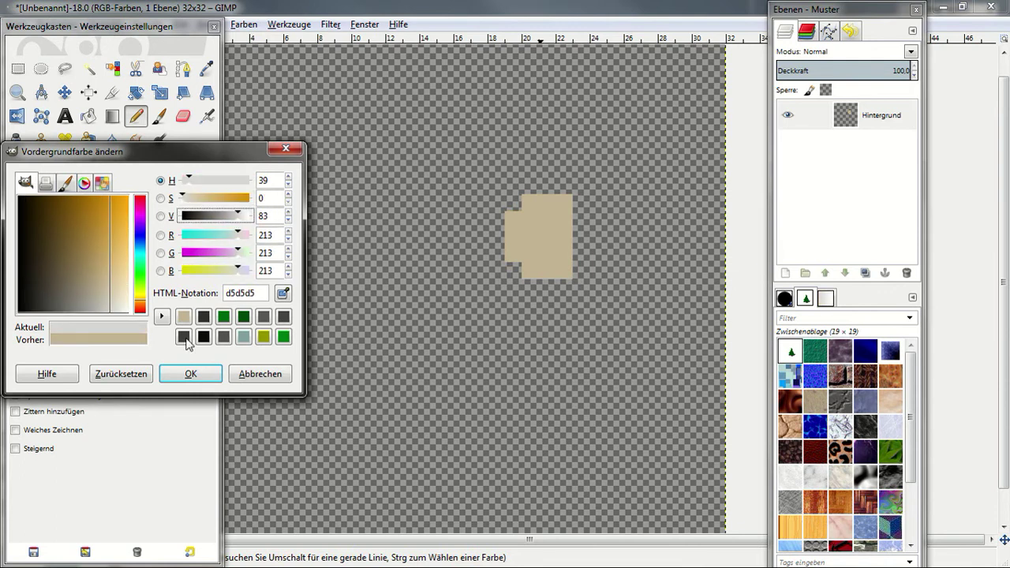
{"action": "key", "text": "Return"}
Step: Paint grey hair along the top of the face and beard strokes below, undoing stray strokes
{"action": "mouse_move", "coordinate": [566, 190]}
{"action": "left_mouse_down"}
{"action": "mouse_move", "coordinate": [528, 184]}
{"action": "mouse_move", "coordinate": [506, 206]}
{"action": "left_mouse_up"}
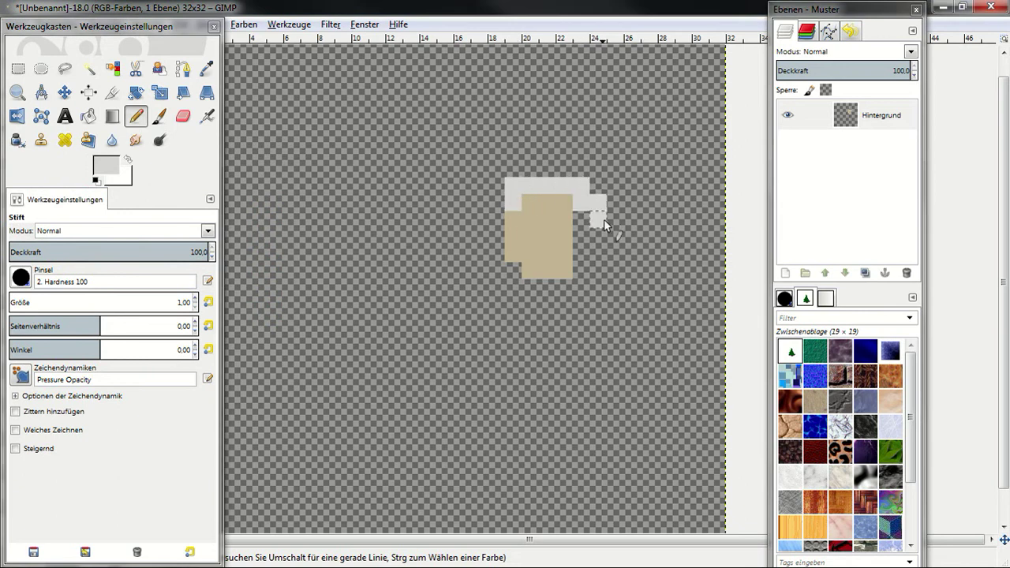
{"action": "scroll", "coordinate": [591, 323], "scroll_direction": "up", "scroll_amount": 1}
{"action": "scroll", "coordinate": [591, 324], "scroll_direction": "right", "scroll_amount": 1}
{"action": "left_click_drag", "start_coordinate": [505, 304], "coordinate": [593, 341]}
{"action": "scroll", "coordinate": [617, 326], "scroll_direction": "down", "scroll_amount": 1}
{"action": "scroll", "coordinate": [576, 329], "scroll_direction": "right", "scroll_amount": 1}
{"action": "key", "text": "ctrl+z"}
{"action": "key", "text": "ctrl+z"}
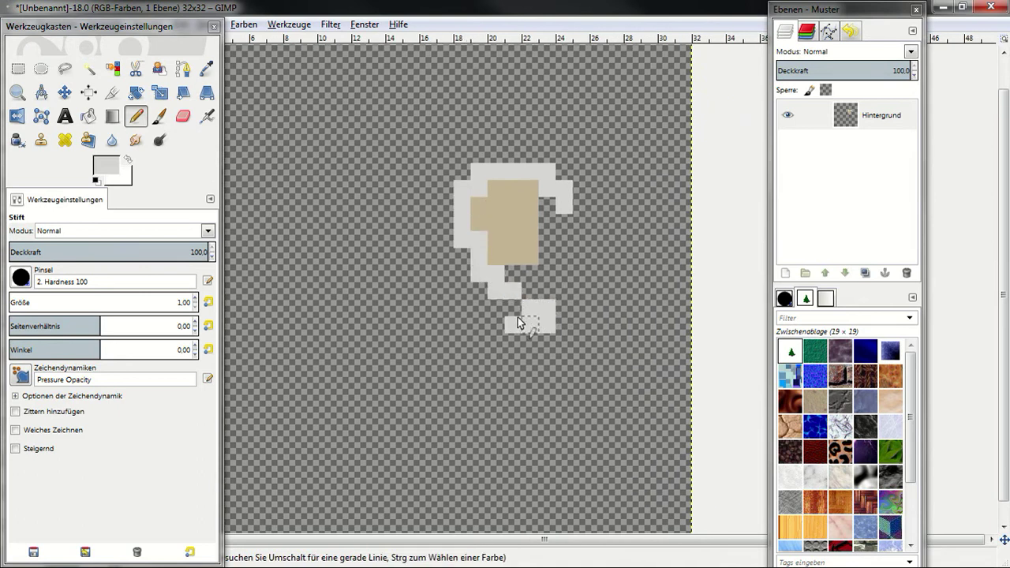
Step: Extend the grey beard along the lower left and add a grey column at its lower right
{"action": "left_click_drag", "start_coordinate": [478, 289], "coordinate": [445, 250]}
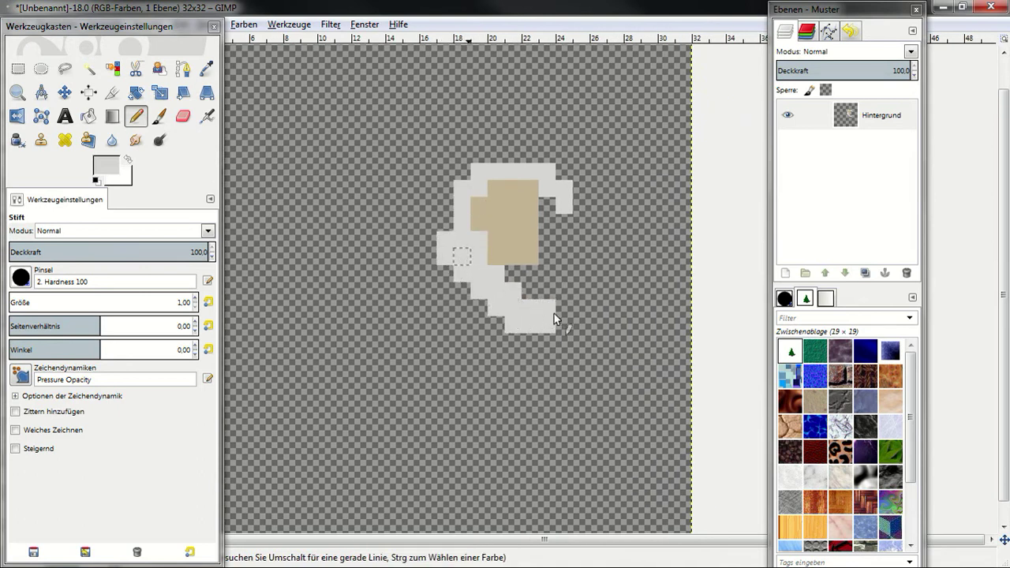
{"action": "left_click_drag", "start_coordinate": [545, 360], "coordinate": [536, 319]}
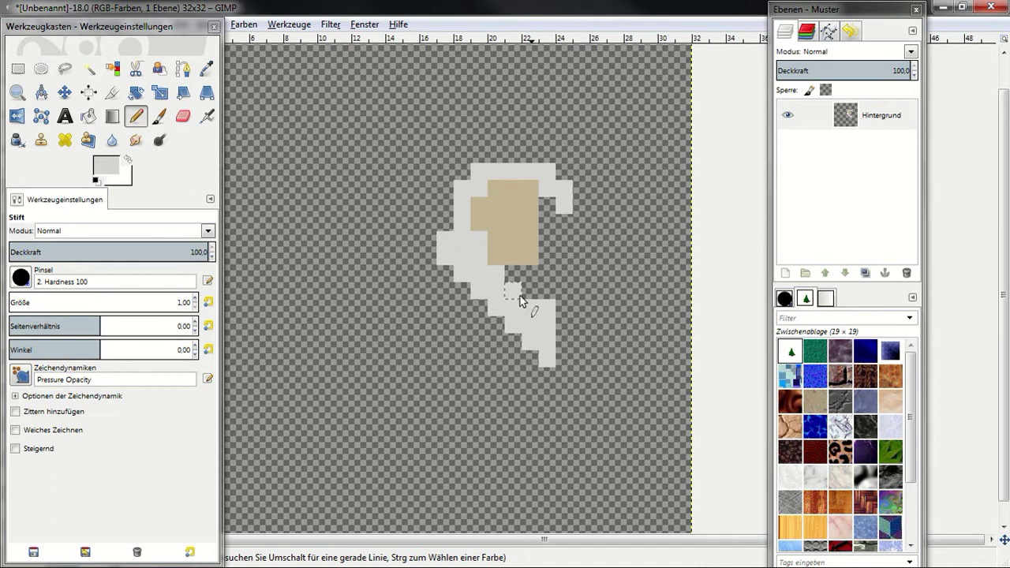
{"action": "scroll", "coordinate": [473, 319], "scroll_direction": "up", "scroll_amount": 1}
{"action": "scroll", "coordinate": [473, 319], "scroll_direction": "right", "scroll_amount": 1}
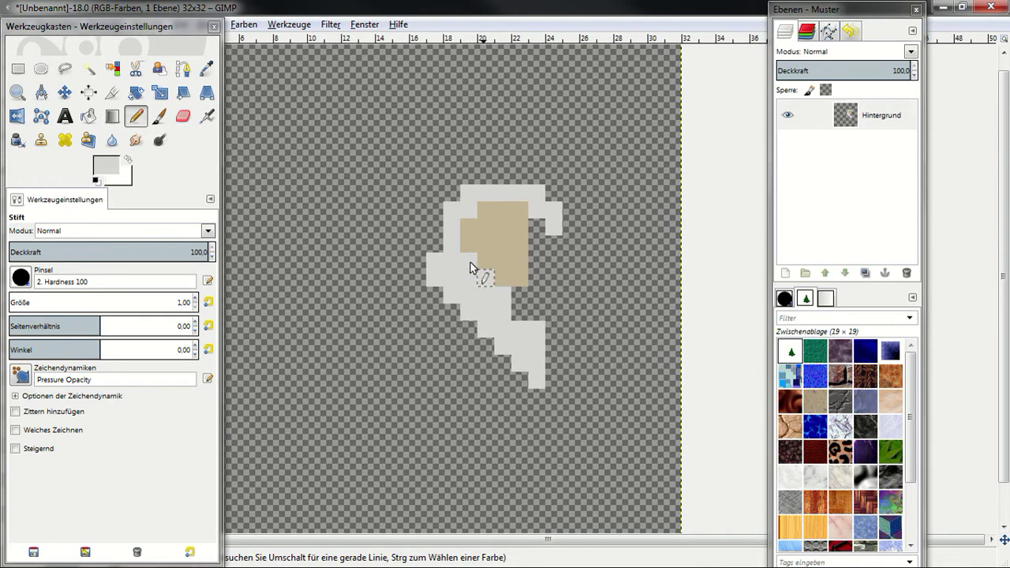
{"action": "scroll", "coordinate": [473, 233], "scroll_direction": "up", "scroll_amount": 1}
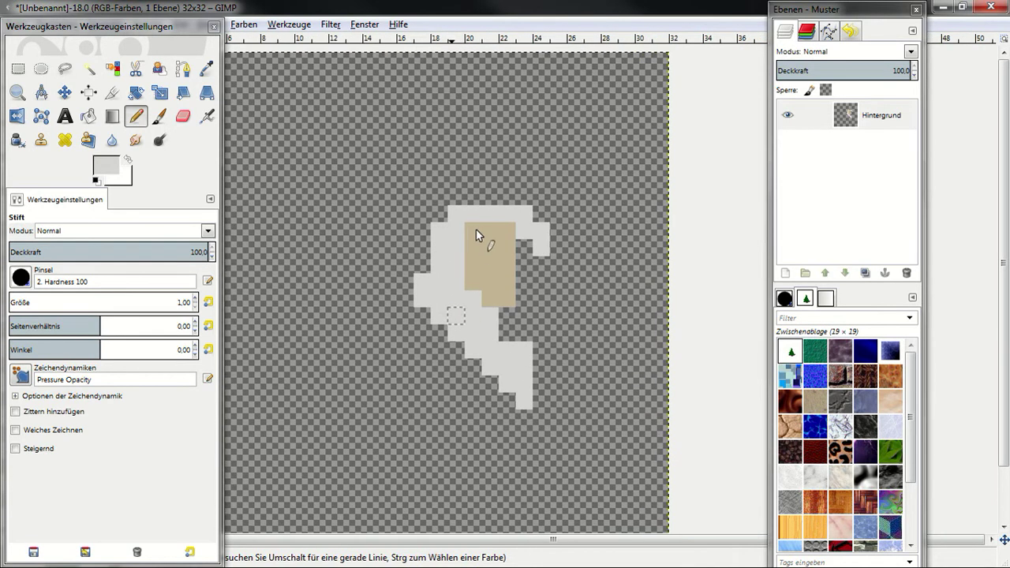
{"action": "scroll", "coordinate": [467, 234], "scroll_direction": "up", "scroll_amount": 2}
{"action": "scroll", "coordinate": [467, 234], "scroll_direction": "right", "scroll_amount": 1}
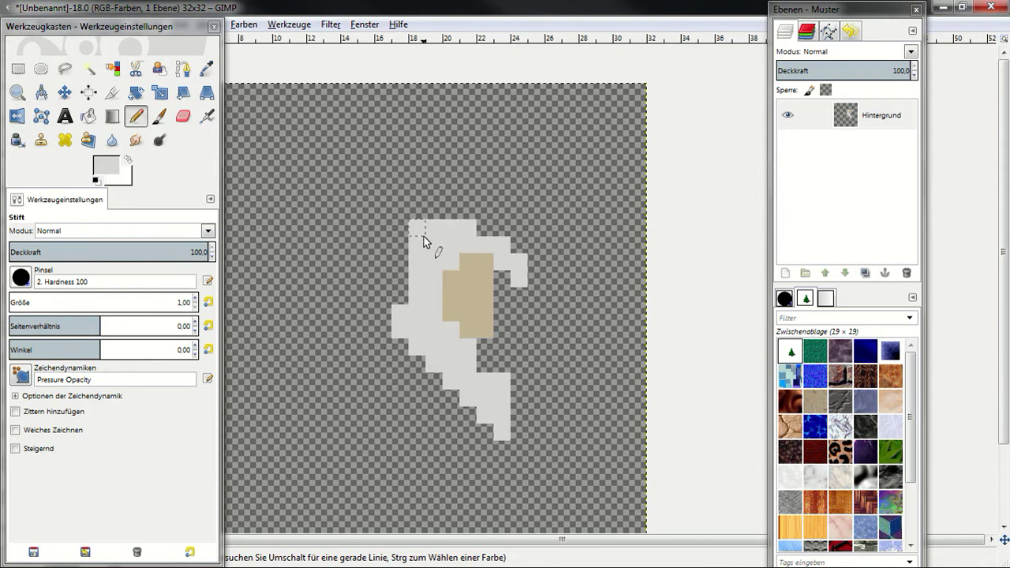
{"action": "left_click_drag", "start_coordinate": [409, 263], "coordinate": [401, 296]}
{"action": "scroll", "coordinate": [474, 272], "scroll_direction": "down", "scroll_amount": 4}
{"action": "scroll", "coordinate": [473, 272], "scroll_direction": "left", "scroll_amount": 2}
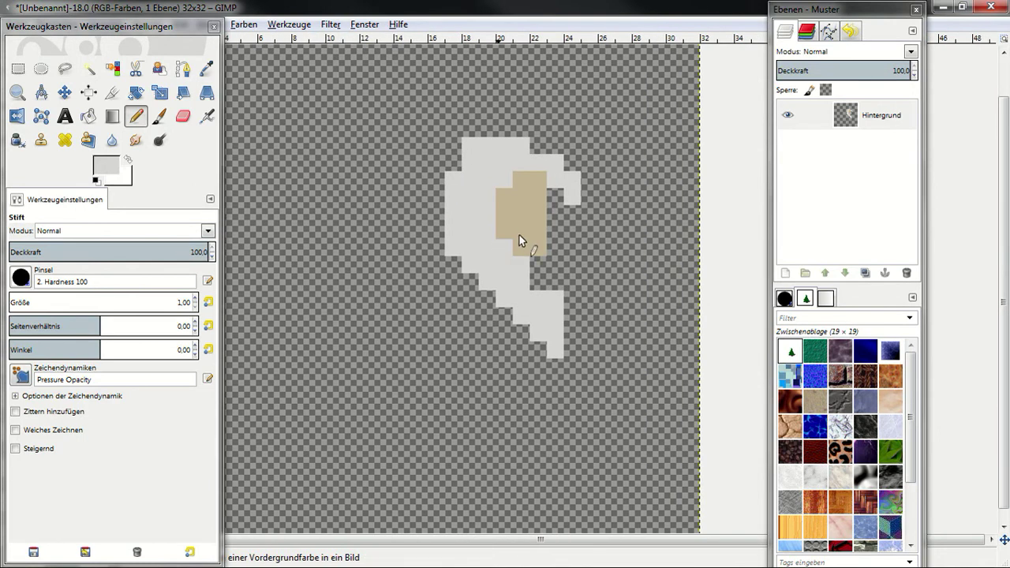
{"action": "left_click", "coordinate": [519, 236], "text": "ctrl"}
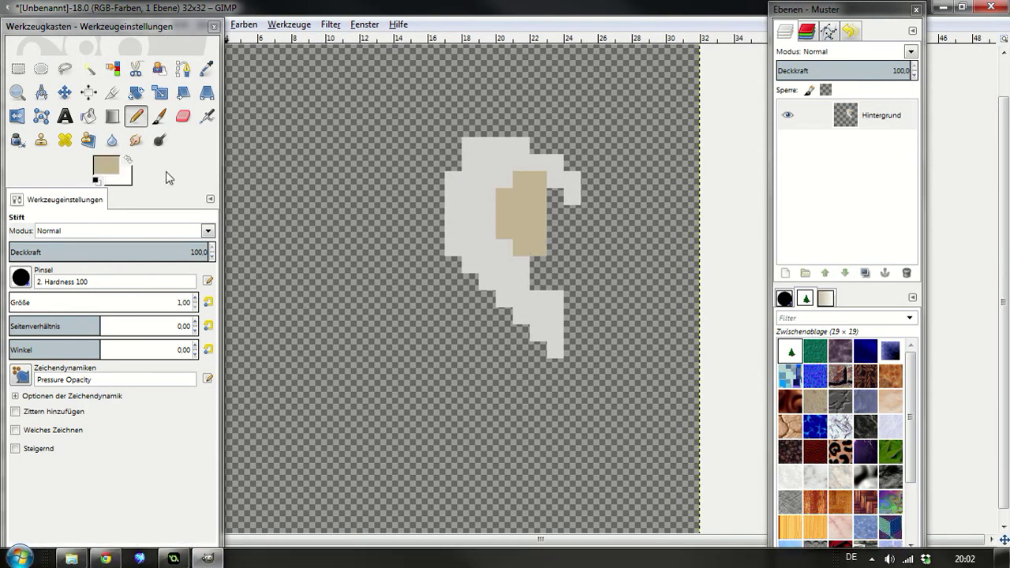
Step: Change the foreground colour to light blue 82b4c4, lowering red to 130 and raising blue to 196
{"action": "left_click", "coordinate": [107, 167]}
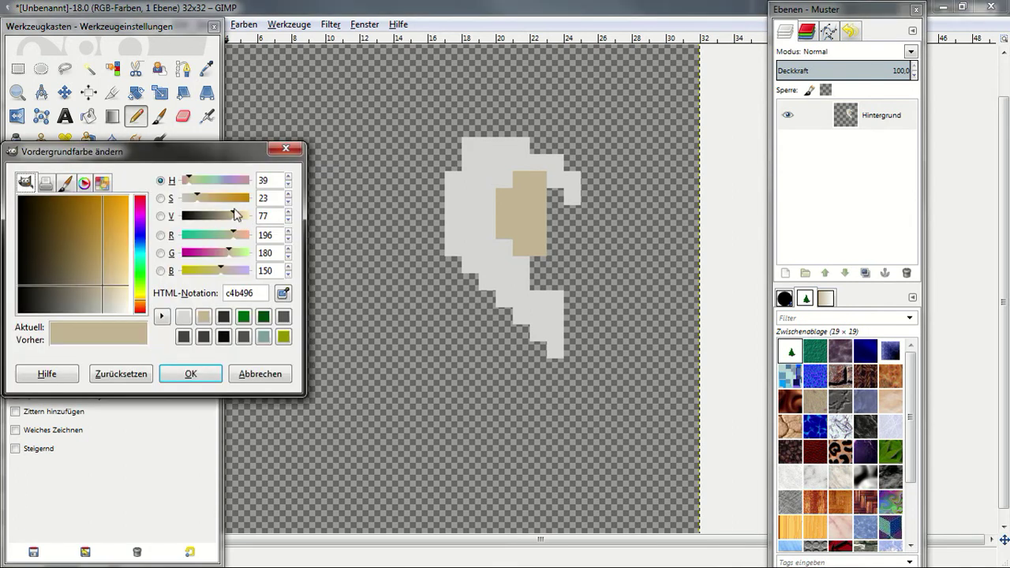
{"action": "left_click_drag", "start_coordinate": [227, 244], "coordinate": [216, 237]}
{"action": "left_click_drag", "start_coordinate": [226, 271], "coordinate": [237, 273]}
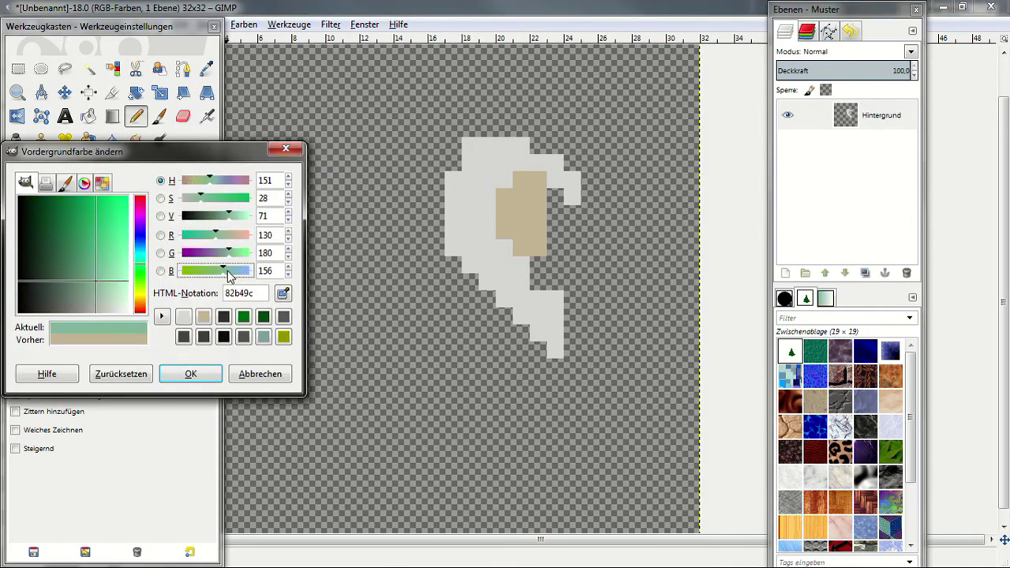
{"action": "left_click", "coordinate": [210, 374]}
{"action": "left_click_drag", "start_coordinate": [435, 248], "coordinate": [546, 313]}
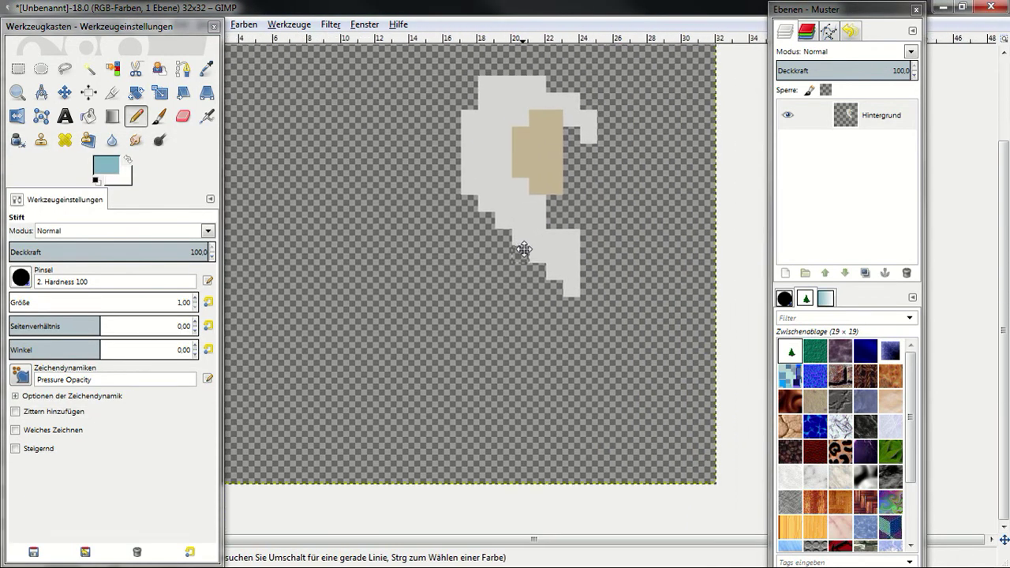
{"action": "scroll", "coordinate": [546, 313], "scroll_direction": "down", "scroll_amount": 3}
{"action": "scroll", "coordinate": [534, 308], "scroll_direction": "up", "scroll_amount": 2}
{"action": "scroll", "coordinate": [513, 294], "scroll_direction": "up", "scroll_amount": 2}
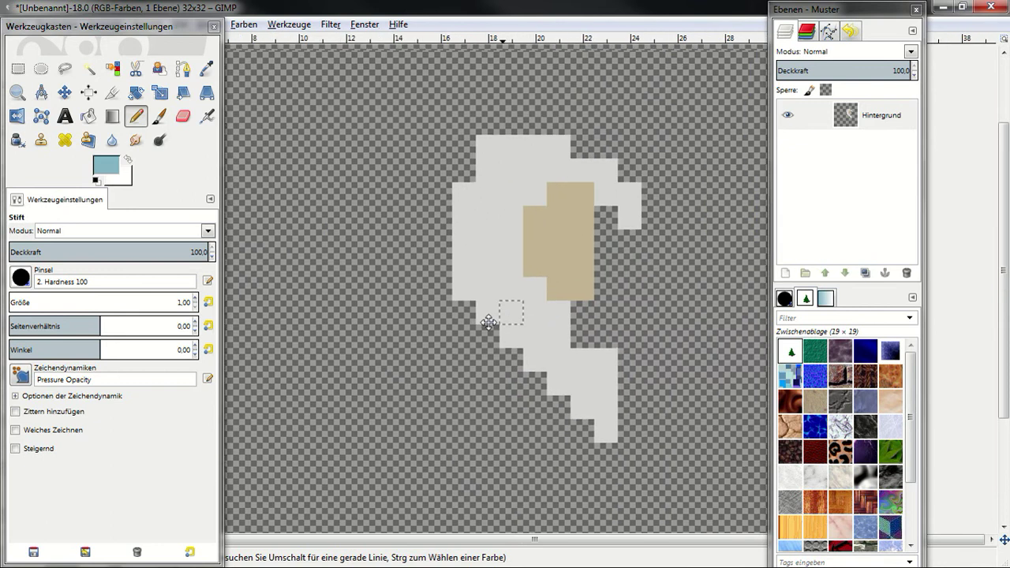
{"action": "scroll", "coordinate": [493, 273], "scroll_direction": "up", "scroll_amount": 1}
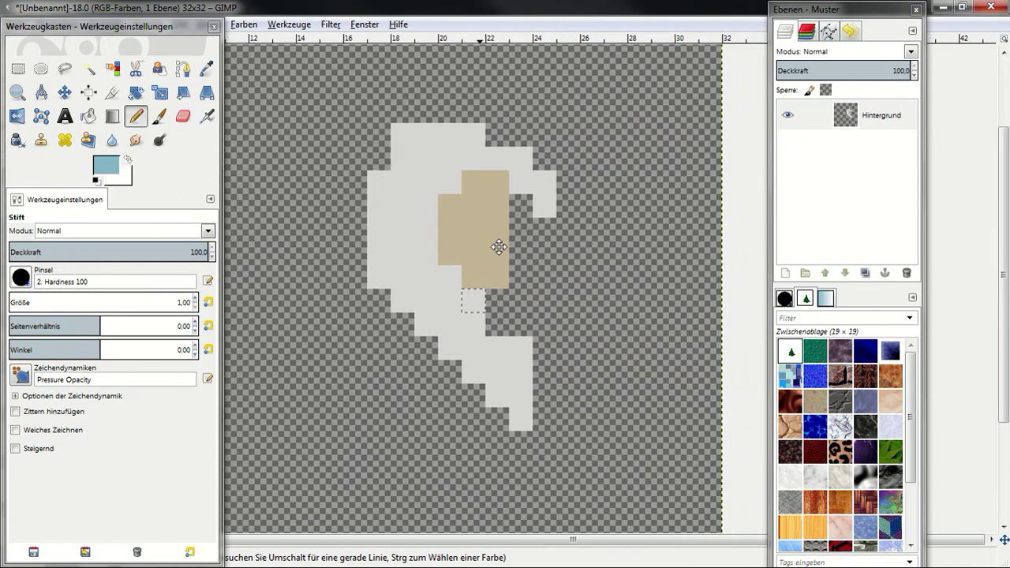
Step: Erase the grey column below the beard and the upper-right hook, and thin the left hair
{"action": "key", "text": "shift+e"}
{"action": "scroll", "coordinate": [503, 253], "scroll_direction": "down", "scroll_amount": 1}
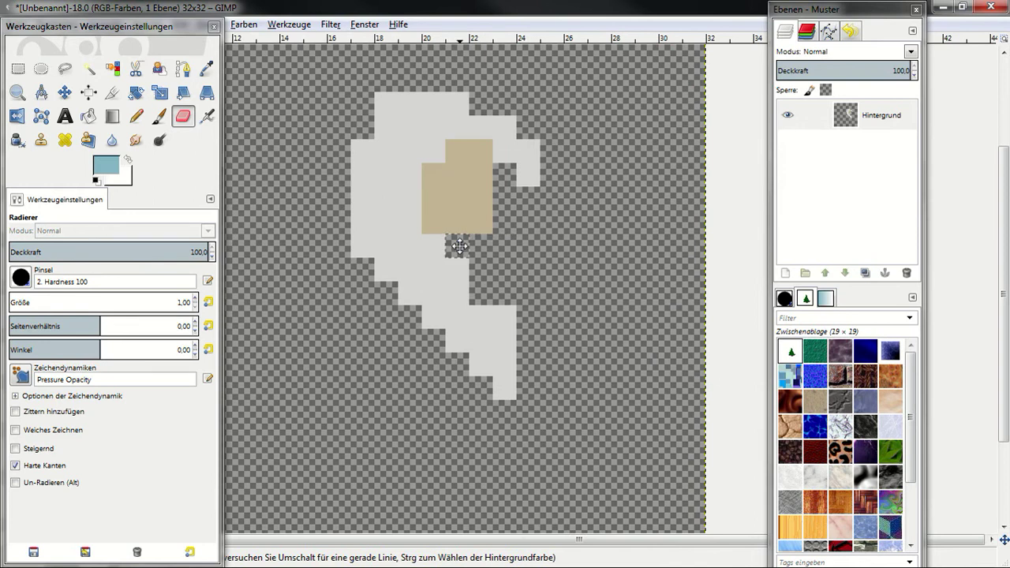
{"action": "mouse_move", "coordinate": [502, 328]}
{"action": "left_mouse_down"}
{"action": "mouse_move", "coordinate": [506, 401]}
{"action": "mouse_move", "coordinate": [367, 229]}
{"action": "mouse_move", "coordinate": [407, 128]}
{"action": "left_mouse_up"}
{"action": "left_click_drag", "start_coordinate": [558, 227], "coordinate": [545, 183]}
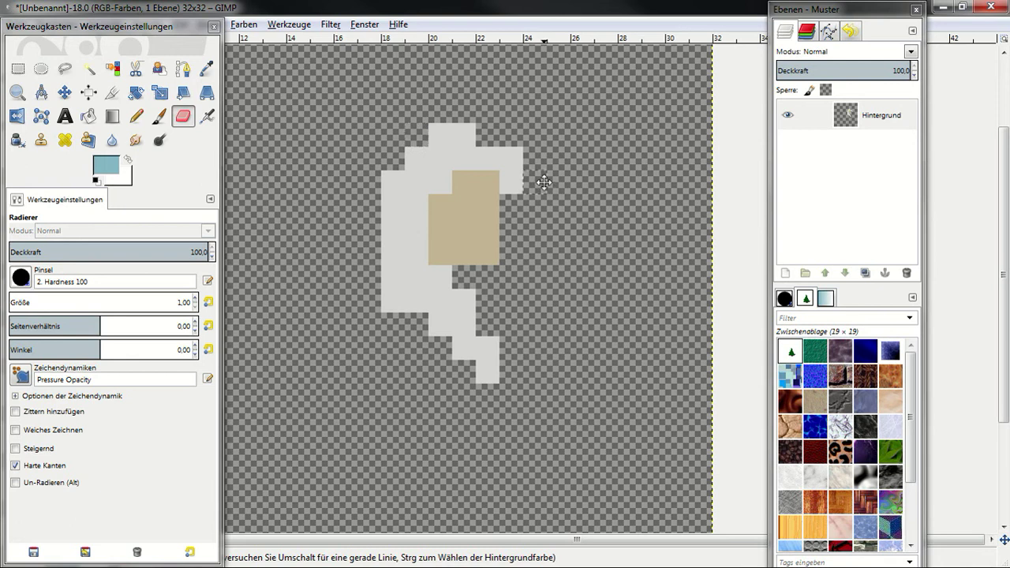
{"action": "mouse_move", "coordinate": [375, 182]}
{"action": "left_mouse_down"}
{"action": "mouse_move", "coordinate": [393, 213]}
{"action": "mouse_move", "coordinate": [406, 324]}
{"action": "mouse_move", "coordinate": [469, 334]}
{"action": "mouse_move", "coordinate": [484, 354]}
{"action": "mouse_move", "coordinate": [489, 342]}
{"action": "mouse_move", "coordinate": [512, 343]}
{"action": "mouse_move", "coordinate": [465, 351]}
{"action": "left_mouse_up"}
{"action": "key", "text": "n"}
{"action": "scroll", "coordinate": [513, 343], "scroll_direction": "right", "scroll_amount": 1}
Step: Paint light-blue 82b4c4 robe pixels below the face: a column, a bottom row and a side pixel
{"action": "left_click", "coordinate": [450, 318], "text": "ctrl"}
{"action": "left_click", "coordinate": [108, 166]}
{"action": "left_click", "coordinate": [183, 317]}
{"action": "key", "text": "Return"}
{"action": "left_click", "coordinate": [437, 272]}
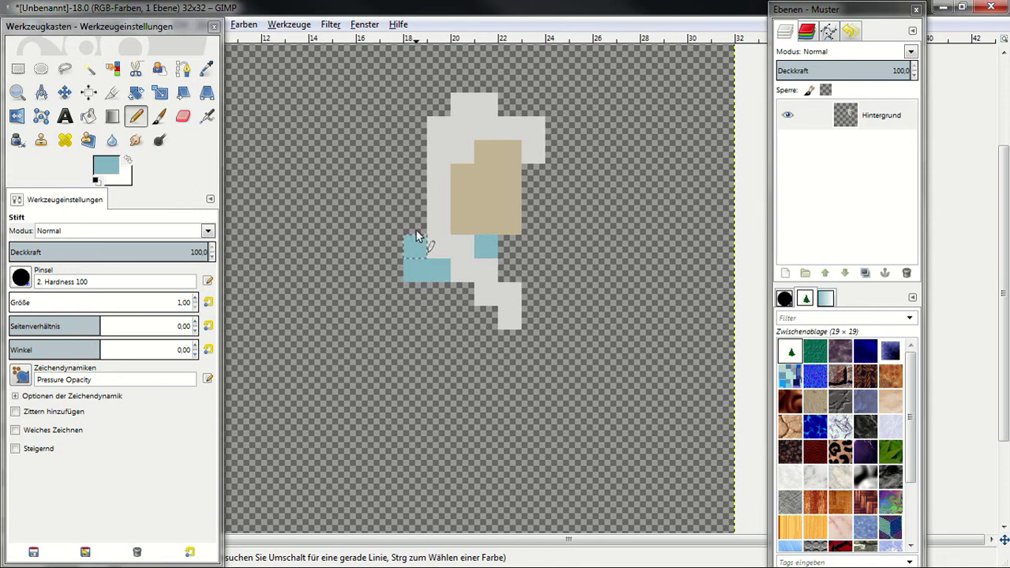
{"action": "left_click_drag", "start_coordinate": [416, 251], "coordinate": [416, 199]}
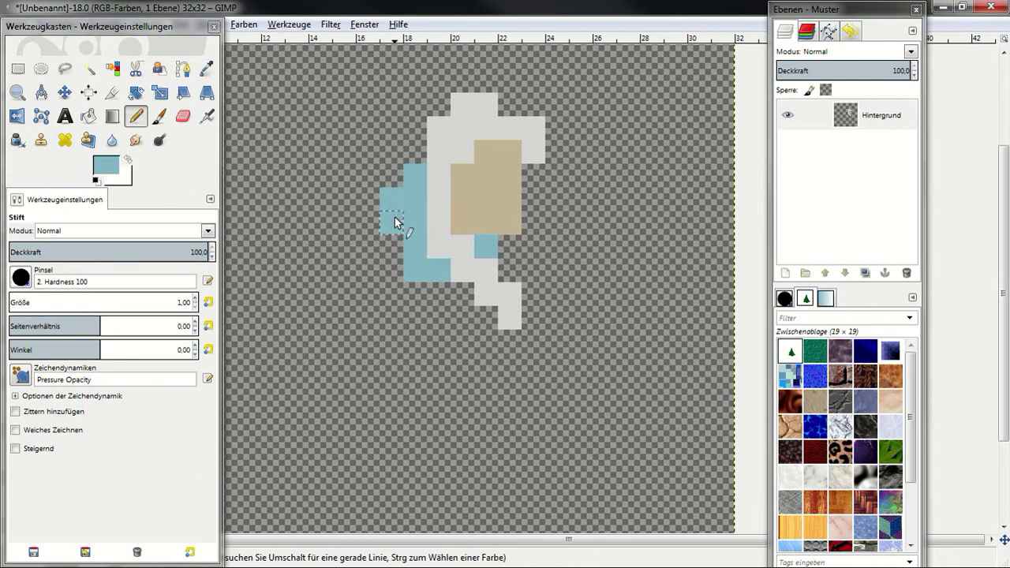
{"action": "left_click_drag", "start_coordinate": [409, 295], "coordinate": [433, 295]}
{"action": "left_click", "coordinate": [486, 225]}
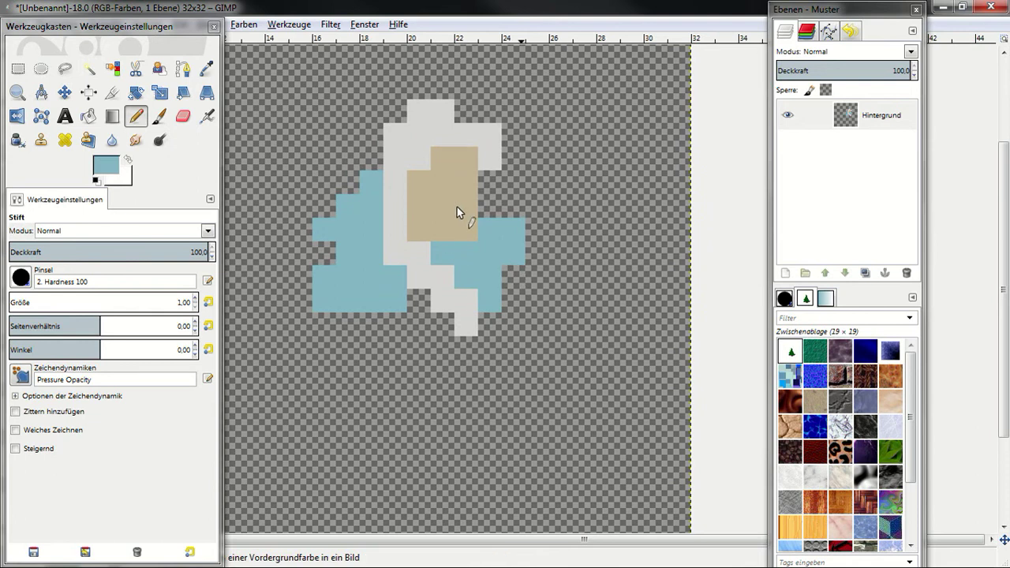
Step: Add beige pixels beside the robe, then start a dark teal 3d7c91 diagonal sleeve rising right
{"action": "left_click", "coordinate": [457, 207], "text": "ctrl"}
{"action": "mouse_move", "coordinate": [482, 276]}
{"action": "left_mouse_down"}
{"action": "mouse_move", "coordinate": [497, 267]}
{"action": "mouse_move", "coordinate": [519, 216]}
{"action": "left_mouse_up"}
{"action": "left_click", "coordinate": [473, 228], "text": "ctrl"}
{"action": "left_click", "coordinate": [110, 174]}
{"action": "left_click_drag", "start_coordinate": [231, 224], "coordinate": [220, 198]}
{"action": "left_click", "coordinate": [203, 376]}
{"action": "mouse_move", "coordinate": [435, 268]}
{"action": "left_mouse_down"}
{"action": "mouse_move", "coordinate": [462, 252]}
{"action": "mouse_move", "coordinate": [490, 203]}
{"action": "mouse_move", "coordinate": [514, 198]}
{"action": "mouse_move", "coordinate": [515, 166]}
{"action": "mouse_move", "coordinate": [545, 171]}
{"action": "left_mouse_up"}
Step: Extend the teal sleeve one pixel and paint a 2x2 beige hand at its tip
{"action": "scroll", "coordinate": [537, 189], "scroll_direction": "up", "scroll_amount": 1}
{"action": "left_click", "coordinate": [547, 194]}
{"action": "left_click", "coordinate": [397, 216], "text": "ctrl"}
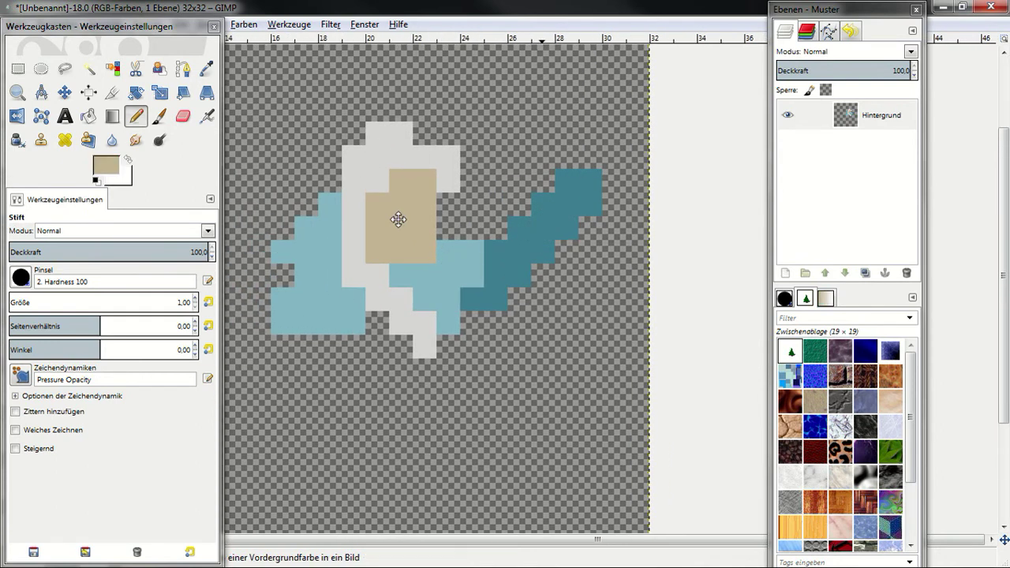
{"action": "left_click", "coordinate": [591, 180]}
{"action": "left_click_drag", "start_coordinate": [591, 175], "coordinate": [613, 182]}
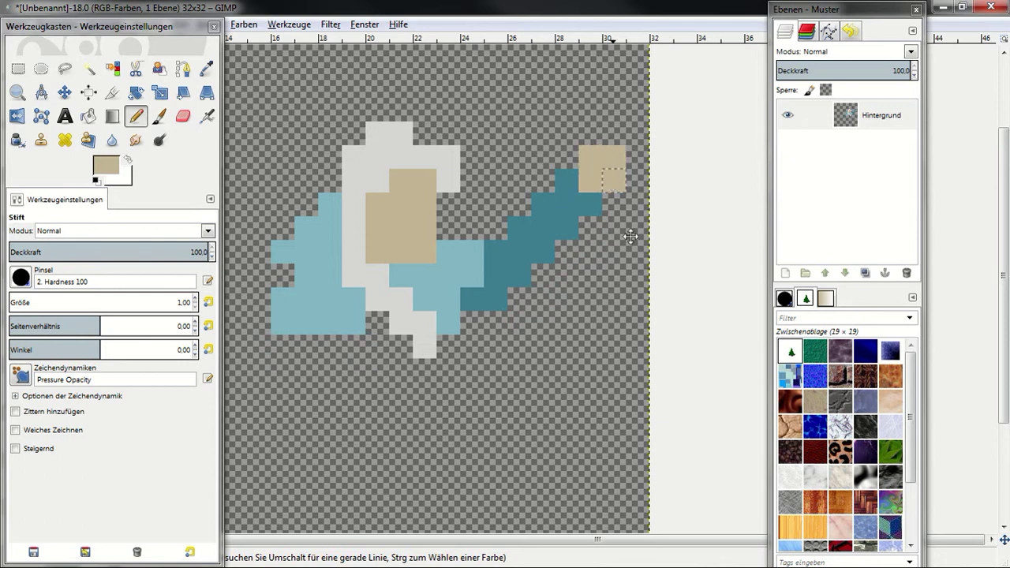
{"action": "scroll", "coordinate": [426, 268], "scroll_direction": "left", "scroll_amount": 2}
{"action": "scroll", "coordinate": [442, 229], "scroll_direction": "down", "scroll_amount": 2}
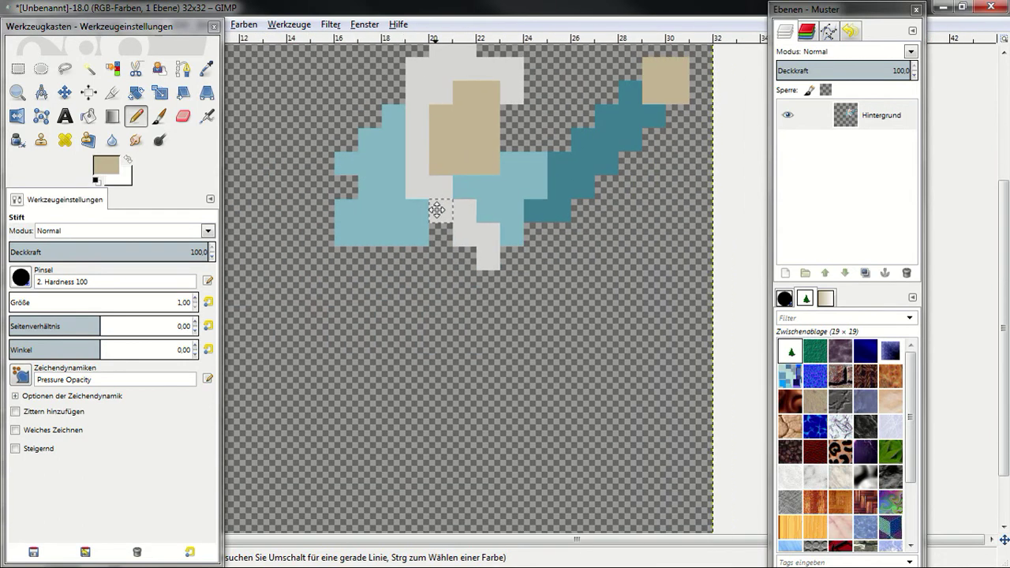
Step: Extend the light-blue robe below the beard and start a teal arm down its left side
{"action": "left_click", "coordinate": [576, 176], "text": "ctrl"}
{"action": "left_click", "coordinate": [512, 218], "text": "ctrl"}
{"action": "mouse_move", "coordinate": [447, 238]}
{"action": "left_mouse_down"}
{"action": "mouse_move", "coordinate": [458, 281]}
{"action": "mouse_move", "coordinate": [458, 264]}
{"action": "mouse_move", "coordinate": [395, 268]}
{"action": "mouse_move", "coordinate": [491, 301]}
{"action": "mouse_move", "coordinate": [516, 282]}
{"action": "mouse_move", "coordinate": [513, 261]}
{"action": "left_mouse_up"}
{"action": "scroll", "coordinate": [552, 237], "scroll_direction": "left", "scroll_amount": 2}
{"action": "left_click", "coordinate": [615, 199], "text": "ctrl"}
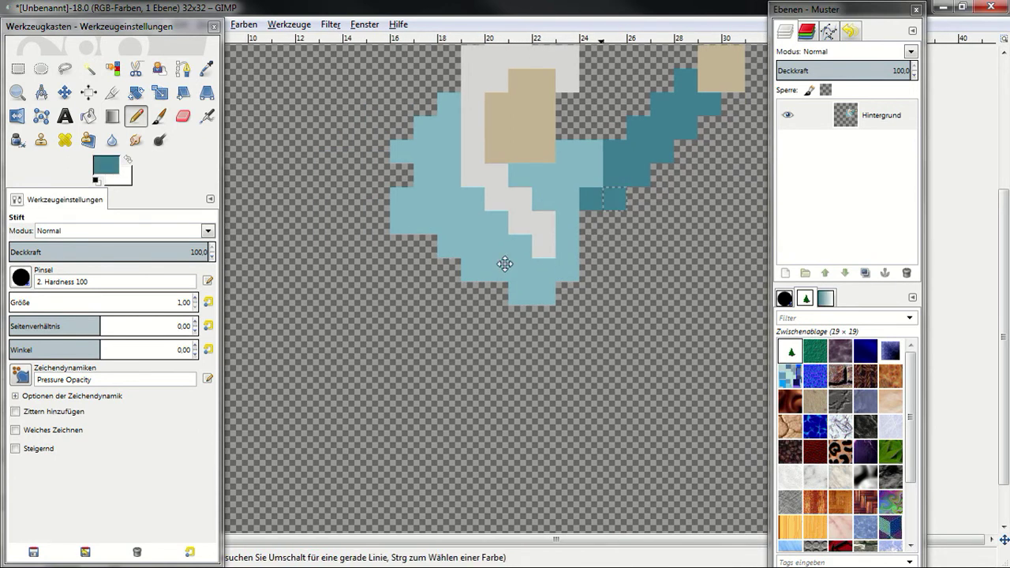
{"action": "mouse_move", "coordinate": [427, 248]}
{"action": "left_mouse_down"}
{"action": "mouse_move", "coordinate": [394, 244]}
{"action": "mouse_move", "coordinate": [399, 222]}
{"action": "mouse_move", "coordinate": [382, 251]}
{"action": "mouse_move", "coordinate": [401, 267]}
{"action": "mouse_move", "coordinate": [384, 288]}
{"action": "mouse_move", "coordinate": [380, 330]}
{"action": "mouse_move", "coordinate": [401, 282]}
{"action": "mouse_move", "coordinate": [376, 360]}
{"action": "mouse_move", "coordinate": [384, 411]}
{"action": "left_mouse_up"}
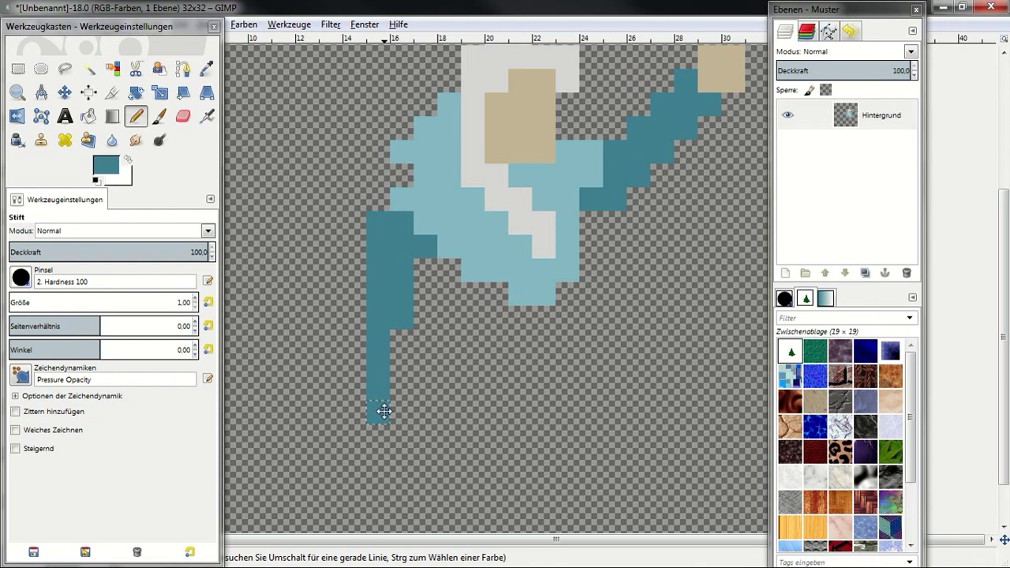
Step: Fill light-blue pixels at the robe's left edge and extend the teal left arm down a pixel
{"action": "left_click", "coordinate": [413, 193], "text": "ctrl"}
{"action": "left_click_drag", "start_coordinate": [418, 202], "coordinate": [402, 177]}
{"action": "left_click_drag", "start_coordinate": [402, 177], "coordinate": [378, 200]}
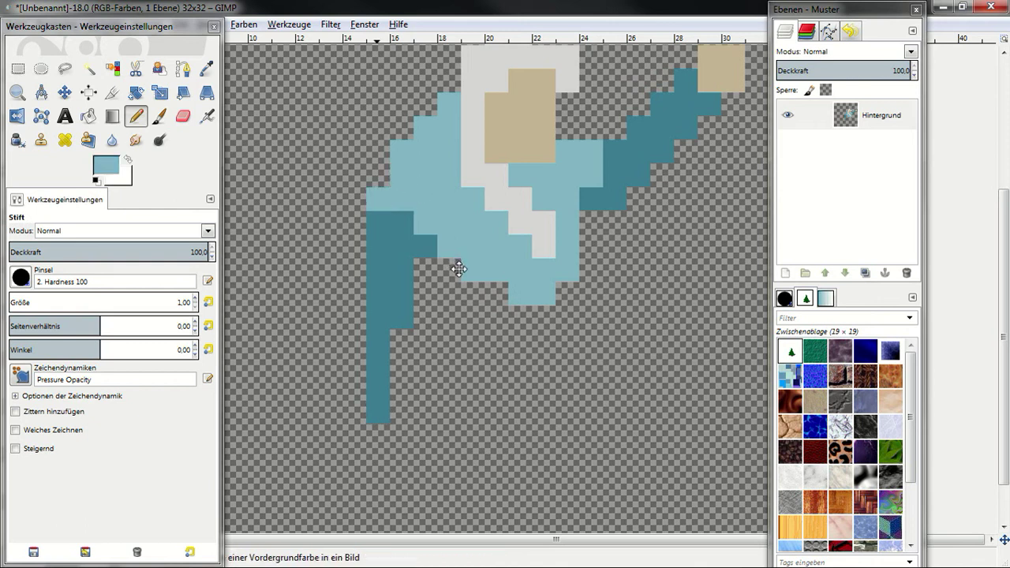
{"action": "scroll", "coordinate": [454, 264], "scroll_direction": "up", "scroll_amount": 1}
{"action": "scroll", "coordinate": [454, 264], "scroll_direction": "right", "scroll_amount": 1}
{"action": "scroll", "coordinate": [458, 259], "scroll_direction": "down", "scroll_amount": 4}
{"action": "left_click", "coordinate": [385, 275], "text": "ctrl"}
{"action": "left_click", "coordinate": [367, 371]}
{"action": "scroll", "coordinate": [368, 366], "scroll_direction": "up", "scroll_amount": 3}
{"action": "scroll", "coordinate": [368, 366], "scroll_direction": "right", "scroll_amount": 2}
{"action": "scroll", "coordinate": [473, 368], "scroll_direction": "down", "scroll_amount": 2}
{"action": "scroll", "coordinate": [474, 367], "scroll_direction": "left", "scroll_amount": 8}
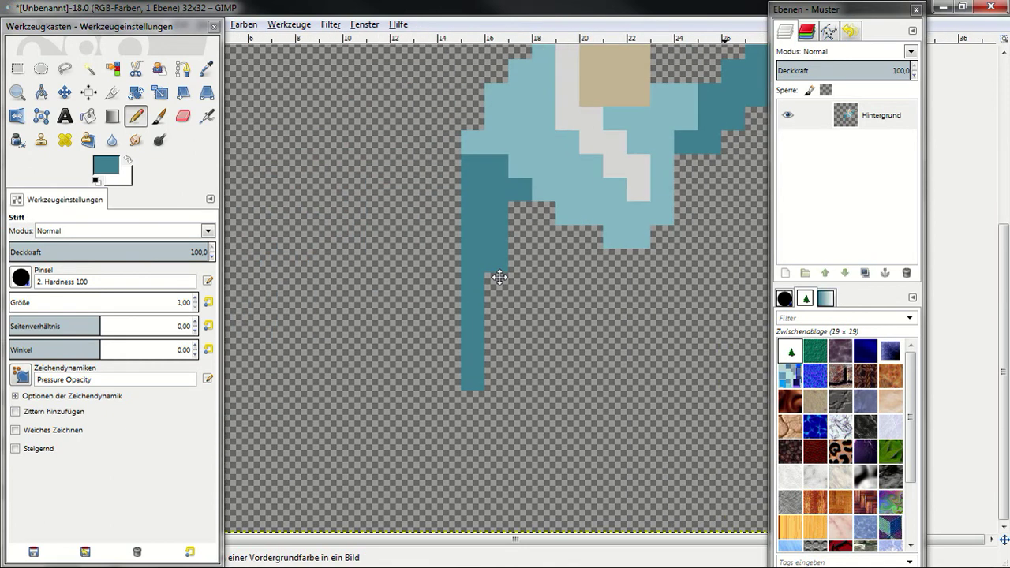
Step: Lengthen the teal left arm downward and widen it by one pixel
{"action": "left_click", "coordinate": [494, 371]}
{"action": "mouse_move", "coordinate": [476, 389]}
{"action": "left_mouse_down"}
{"action": "mouse_move", "coordinate": [471, 444]}
{"action": "mouse_move", "coordinate": [455, 424]}
{"action": "mouse_move", "coordinate": [460, 367]}
{"action": "left_mouse_up"}
{"action": "left_click", "coordinate": [449, 331]}
{"action": "scroll", "coordinate": [447, 332], "scroll_direction": "right", "scroll_amount": 10}
{"action": "scroll", "coordinate": [447, 331], "scroll_direction": "up", "scroll_amount": 3}
Step: Paint a beige hand at the arm's lower end, framing it with teal pixels on both sides
{"action": "left_click", "coordinate": [606, 83], "text": "ctrl"}
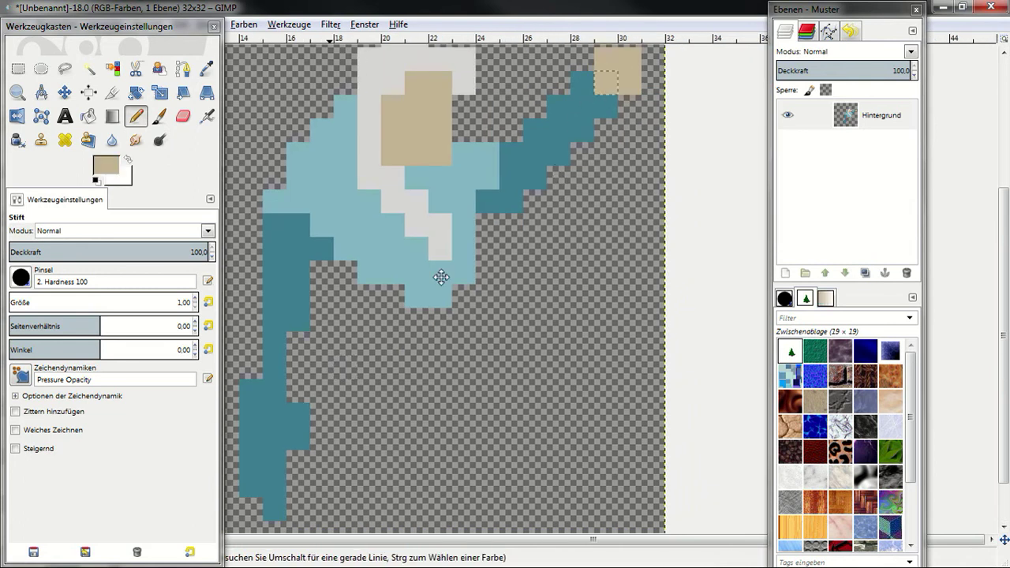
{"action": "scroll", "coordinate": [441, 276], "scroll_direction": "down", "scroll_amount": 3}
{"action": "scroll", "coordinate": [377, 355], "scroll_direction": "left", "scroll_amount": 3}
{"action": "scroll", "coordinate": [386, 351], "scroll_direction": "up", "scroll_amount": 3}
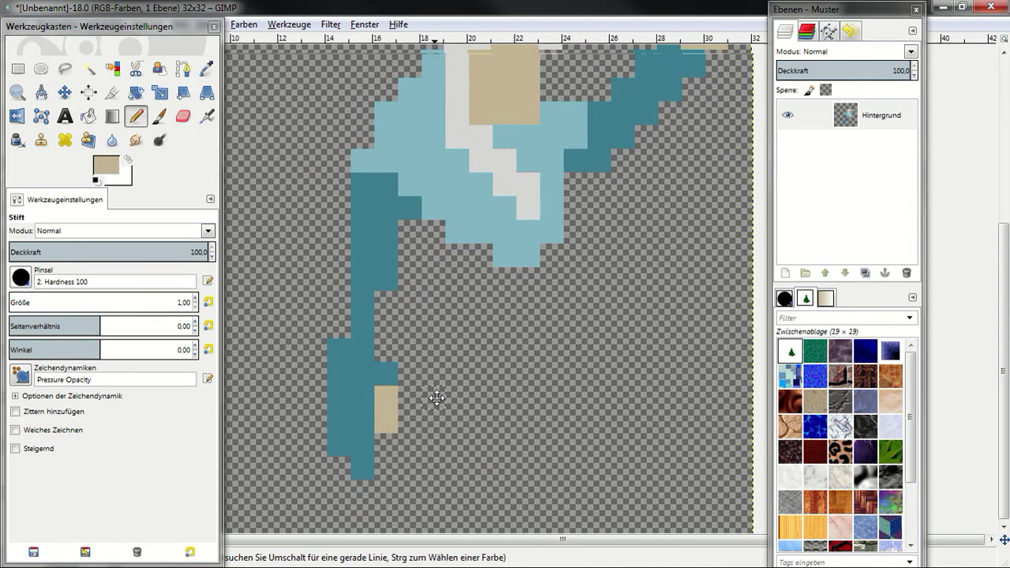
{"action": "key", "text": "ctrl+z"}
{"action": "mouse_move", "coordinate": [388, 363]}
{"action": "left_mouse_down"}
{"action": "mouse_move", "coordinate": [389, 385]}
{"action": "mouse_move", "coordinate": [342, 384]}
{"action": "left_mouse_up"}
{"action": "left_click", "coordinate": [325, 413], "text": "ctrl"}
{"action": "left_click", "coordinate": [338, 349]}
{"action": "left_click", "coordinate": [376, 352]}
{"action": "left_click", "coordinate": [378, 386], "text": "ctrl"}
{"action": "left_click", "coordinate": [352, 398]}
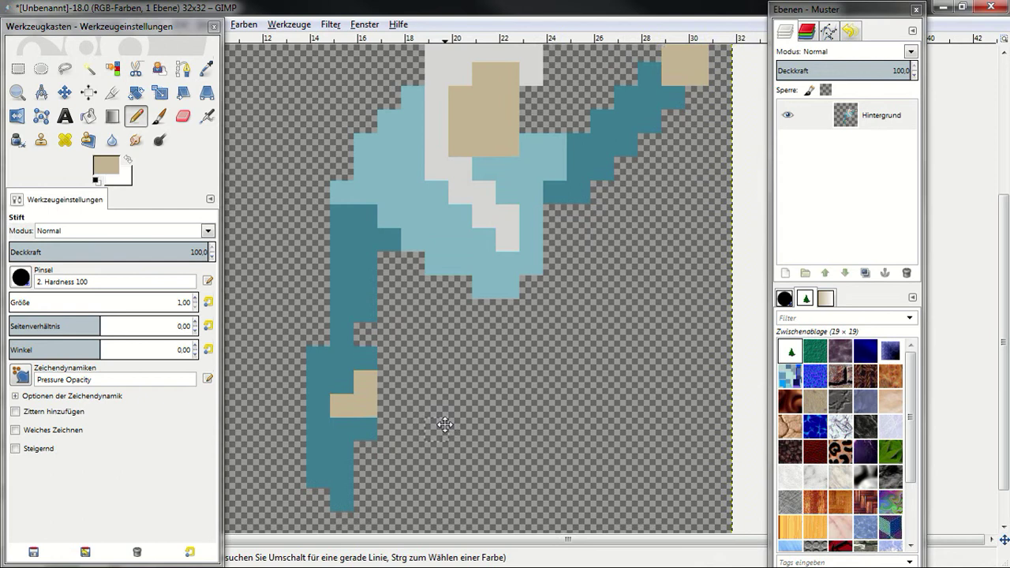
Step: Erase the bottom three teal pixels of the left arm
{"action": "key", "text": "shift+e"}
{"action": "left_click", "coordinate": [345, 498]}
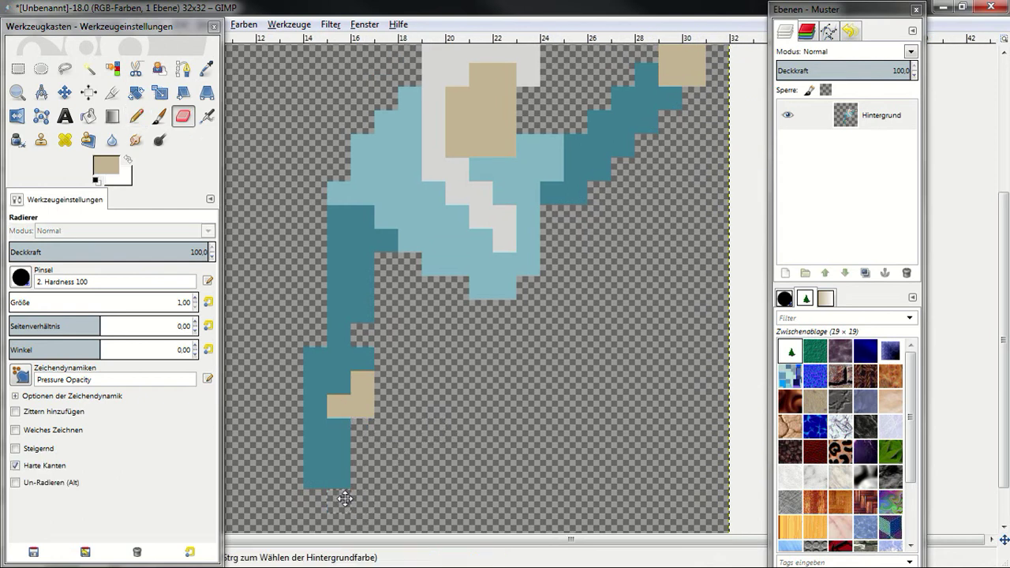
{"action": "left_click_drag", "start_coordinate": [344, 498], "coordinate": [345, 454]}
{"action": "scroll", "coordinate": [324, 418], "scroll_direction": "up", "scroll_amount": 1}
{"action": "scroll", "coordinate": [322, 415], "scroll_direction": "right", "scroll_amount": 1}
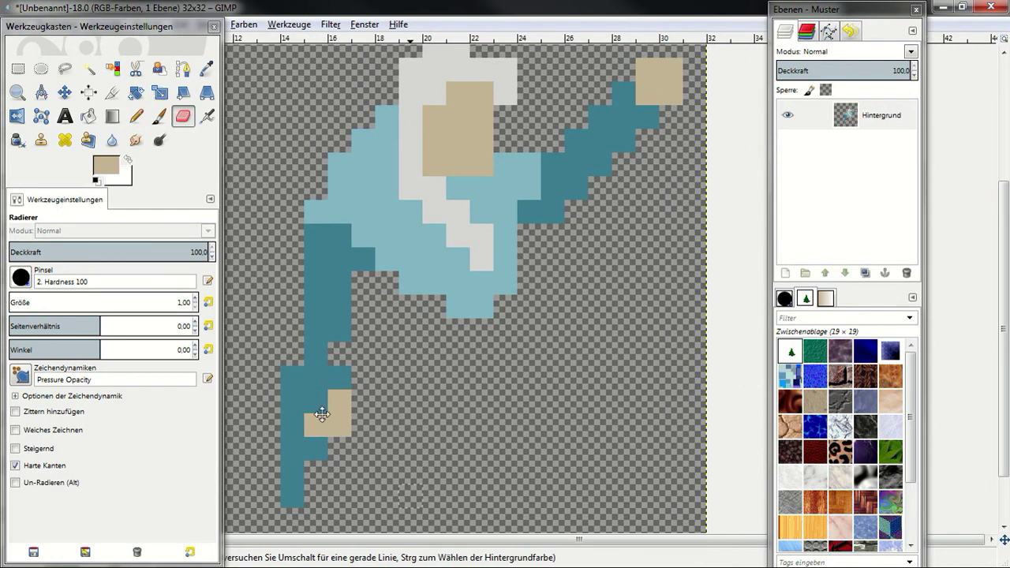
Step: Add teal pixels beside the left arm and paint a teal waistband across the robe below the torso
{"action": "key", "text": "n"}
{"action": "left_click", "coordinate": [320, 359], "text": "ctrl"}
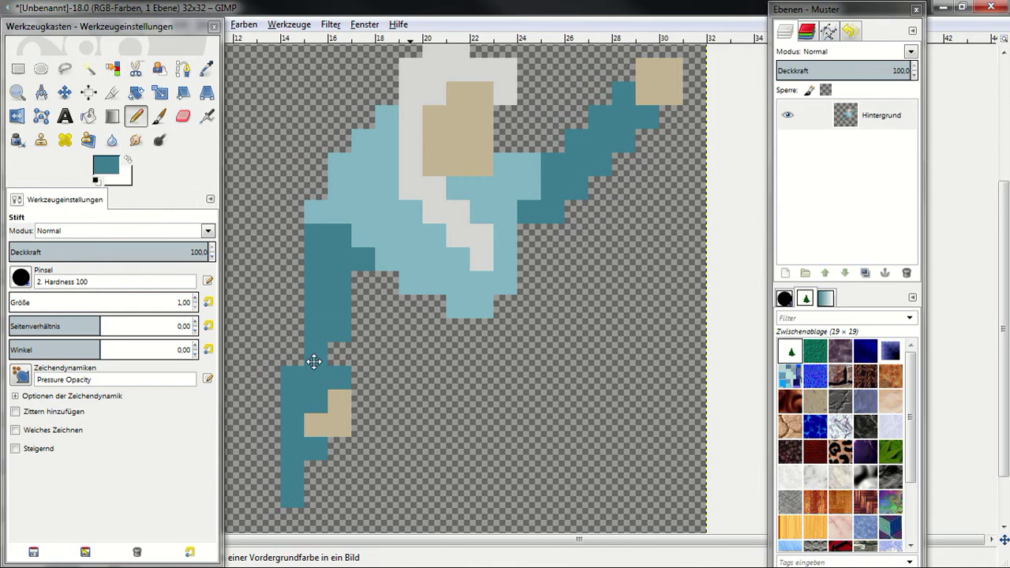
{"action": "left_click", "coordinate": [293, 354]}
{"action": "left_click", "coordinate": [301, 338]}
{"action": "scroll", "coordinate": [418, 425], "scroll_direction": "up", "scroll_amount": 2}
{"action": "scroll", "coordinate": [418, 425], "scroll_direction": "right", "scroll_amount": 1}
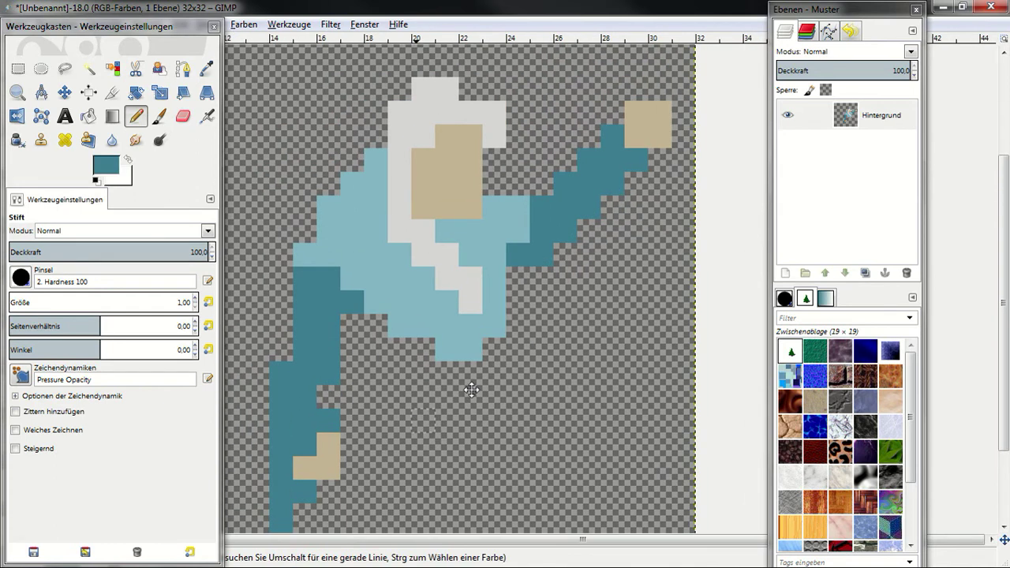
{"action": "scroll", "coordinate": [471, 389], "scroll_direction": "down", "scroll_amount": 1}
{"action": "scroll", "coordinate": [471, 389], "scroll_direction": "down", "scroll_amount": 1}
{"action": "scroll", "coordinate": [471, 389], "scroll_direction": "up", "scroll_amount": 1}
{"action": "scroll", "coordinate": [472, 389], "scroll_direction": "up", "scroll_amount": 1}
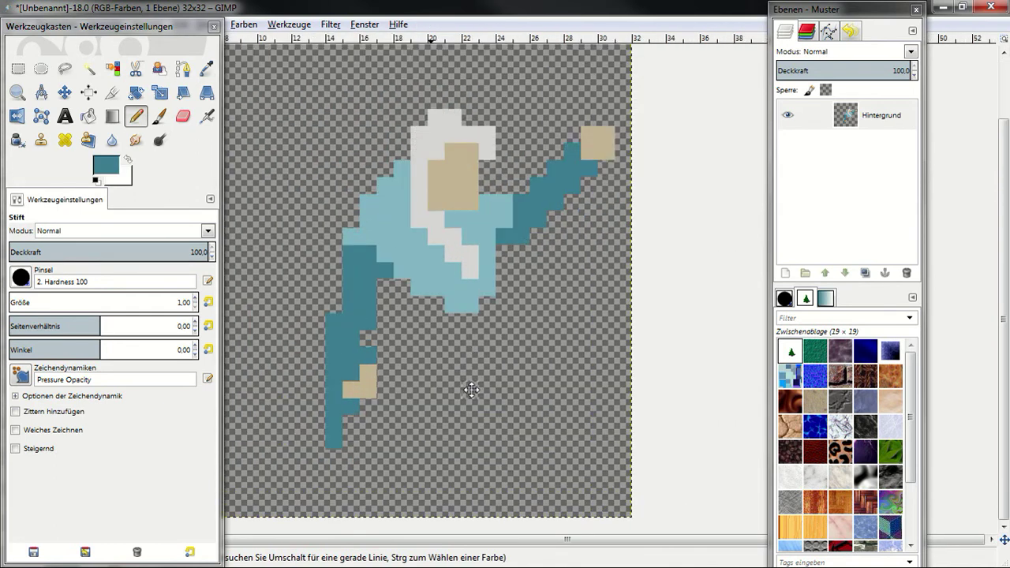
{"action": "scroll", "coordinate": [471, 389], "scroll_direction": "up", "scroll_amount": 1}
{"action": "scroll", "coordinate": [451, 372], "scroll_direction": "up", "scroll_amount": 1}
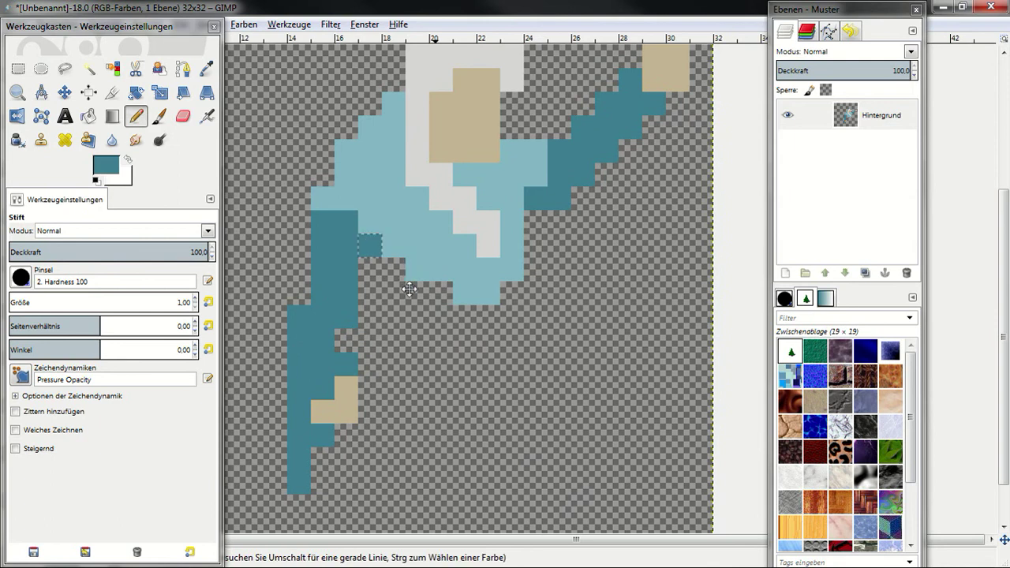
{"action": "left_click_drag", "start_coordinate": [440, 297], "coordinate": [418, 295]}
{"action": "mouse_move", "coordinate": [517, 301]}
{"action": "left_mouse_down"}
{"action": "mouse_move", "coordinate": [418, 342]}
{"action": "mouse_move", "coordinate": [512, 342]}
{"action": "left_mouse_up"}
{"action": "scroll", "coordinate": [505, 331], "scroll_direction": "down", "scroll_amount": 2}
Step: Draw the broad light-blue lower robe beneath the waistband, filling its transparent gaps
{"action": "left_click", "coordinate": [487, 244], "text": "ctrl"}
{"action": "mouse_move", "coordinate": [420, 330]}
{"action": "left_mouse_down"}
{"action": "mouse_move", "coordinate": [401, 341]}
{"action": "mouse_move", "coordinate": [397, 395]}
{"action": "mouse_move", "coordinate": [417, 462]}
{"action": "mouse_move", "coordinate": [503, 400]}
{"action": "mouse_move", "coordinate": [450, 453]}
{"action": "mouse_move", "coordinate": [531, 335]}
{"action": "mouse_move", "coordinate": [521, 383]}
{"action": "mouse_move", "coordinate": [551, 385]}
{"action": "mouse_move", "coordinate": [545, 465]}
{"action": "mouse_move", "coordinate": [516, 427]}
{"action": "mouse_move", "coordinate": [521, 323]}
{"action": "mouse_move", "coordinate": [514, 375]}
{"action": "mouse_move", "coordinate": [438, 391]}
{"action": "mouse_move", "coordinate": [429, 355]}
{"action": "mouse_move", "coordinate": [496, 352]}
{"action": "left_mouse_up"}
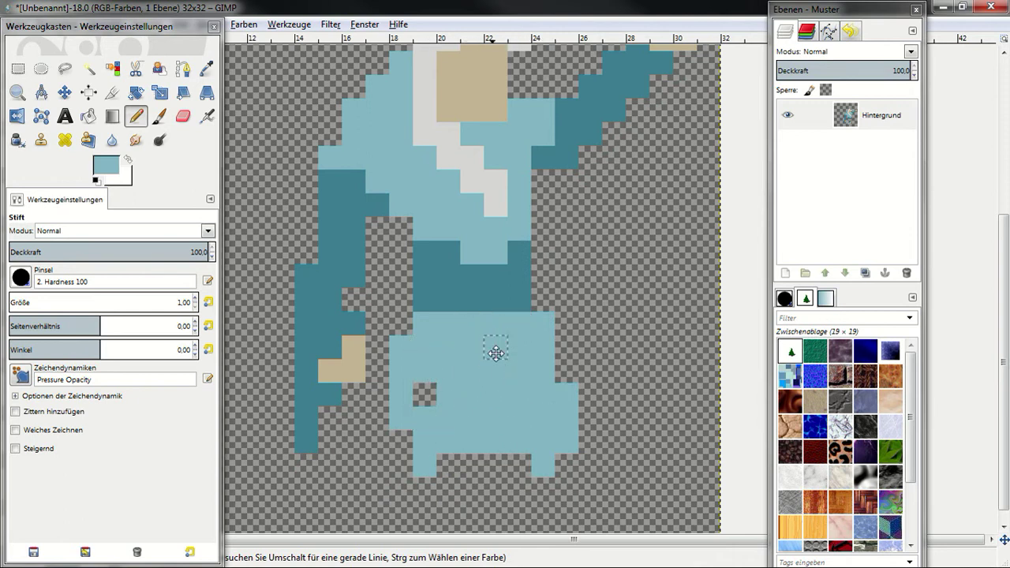
{"action": "left_click", "coordinate": [425, 394]}
{"action": "scroll", "coordinate": [541, 435], "scroll_direction": "down", "scroll_amount": 1}
{"action": "scroll", "coordinate": [471, 330], "scroll_direction": "down", "scroll_amount": 3}
{"action": "left_click", "coordinate": [410, 363]}
{"action": "mouse_move", "coordinate": [409, 363]}
{"action": "left_mouse_down"}
{"action": "mouse_move", "coordinate": [401, 336]}
{"action": "mouse_move", "coordinate": [388, 345]}
{"action": "mouse_move", "coordinate": [383, 312]}
{"action": "left_mouse_up"}
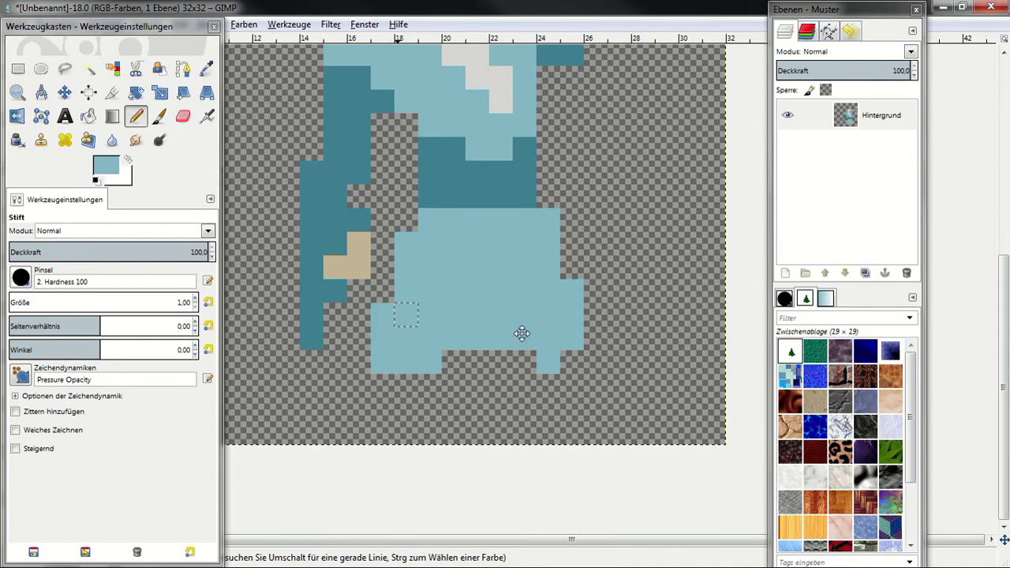
{"action": "scroll", "coordinate": [526, 395], "scroll_direction": "up", "scroll_amount": 2}
{"action": "scroll", "coordinate": [525, 396], "scroll_direction": "down", "scroll_amount": 1}
{"action": "left_click", "coordinate": [527, 433]}
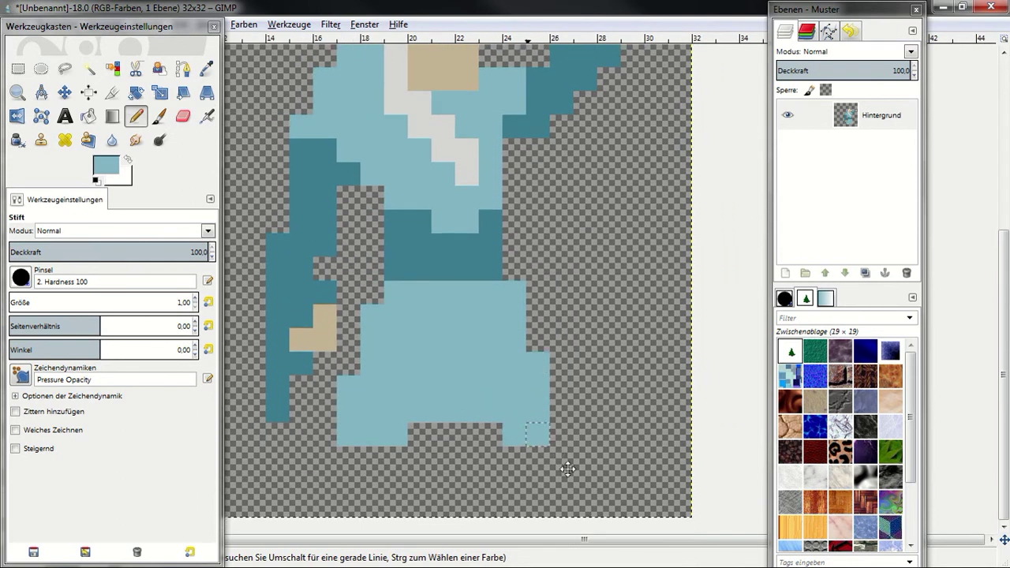
Step: Erase the stray light-blue pixel at the robe's bottom right
{"action": "key", "text": "shift+e"}
{"action": "left_click", "coordinate": [513, 434]}
{"action": "scroll", "coordinate": [537, 410], "scroll_direction": "up", "scroll_amount": 2}
{"action": "scroll", "coordinate": [568, 356], "scroll_direction": "down", "scroll_amount": 2}
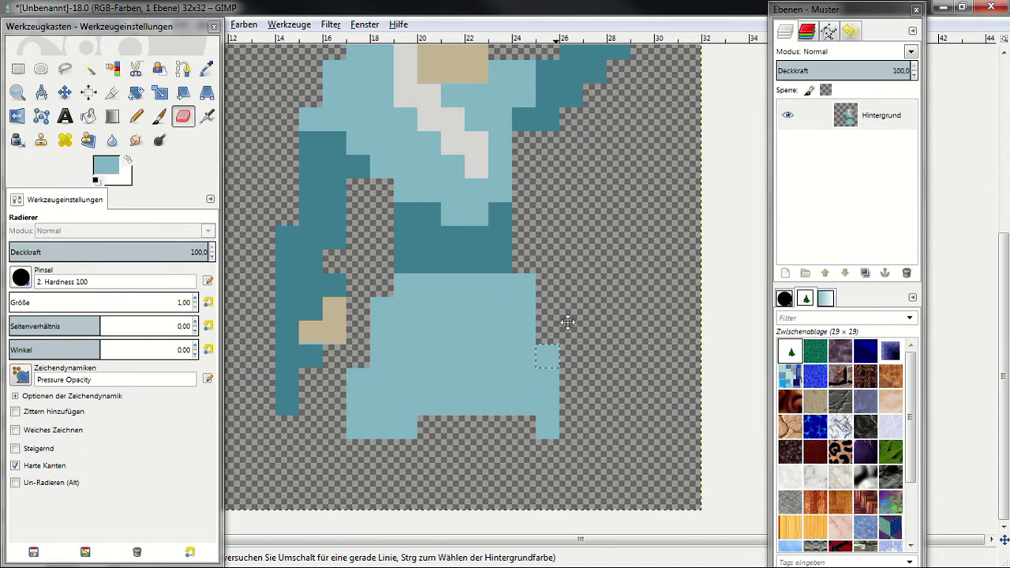
{"action": "scroll", "coordinate": [568, 322], "scroll_direction": "up", "scroll_amount": 3}
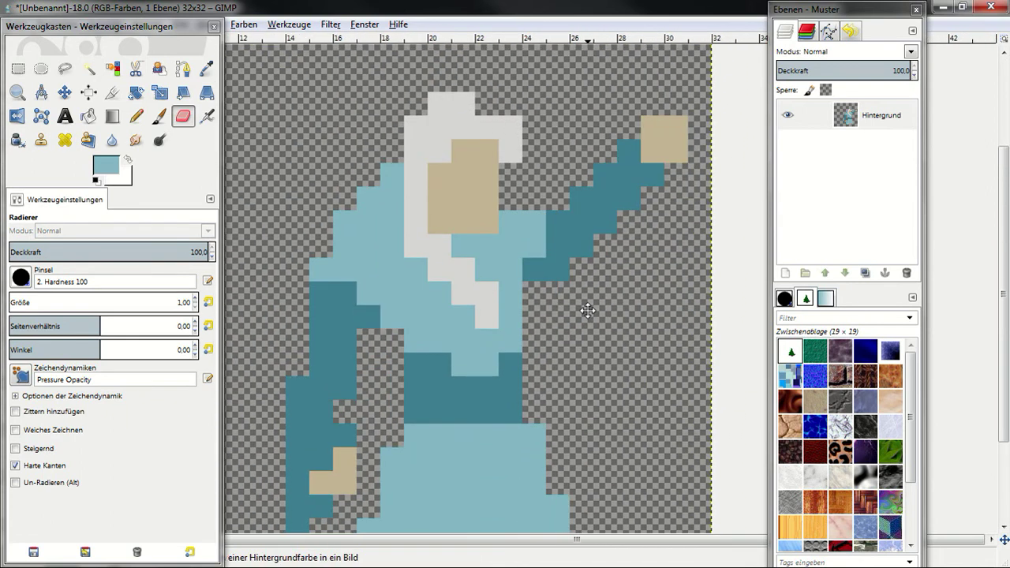
Step: Paste the copied robe section as a floating selection and shift it into its new position
{"action": "key", "text": "ctrl+c"}
{"action": "key", "text": "ctrl+v"}
{"action": "scroll", "coordinate": [545, 308], "scroll_direction": "down", "scroll_amount": 1}
{"action": "left_click_drag", "start_coordinate": [485, 331], "coordinate": [485, 249]}
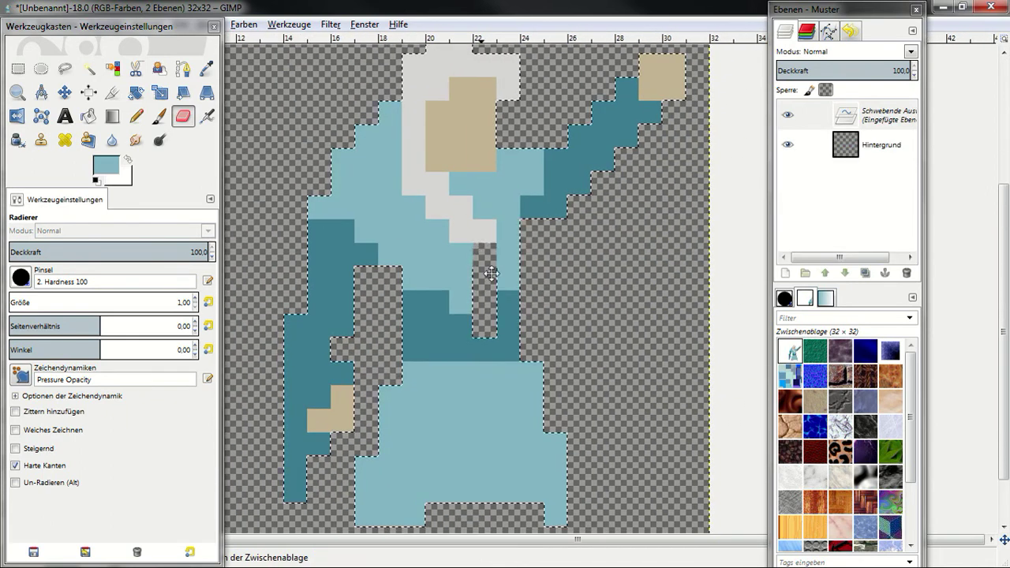
{"action": "key", "text": "ctrl+z"}
Step: Anchor the floating pasted pixels onto the Hintergrund layer
{"action": "key", "text": "r"}
{"action": "scroll", "coordinate": [487, 261], "scroll_direction": "down", "scroll_amount": 1}
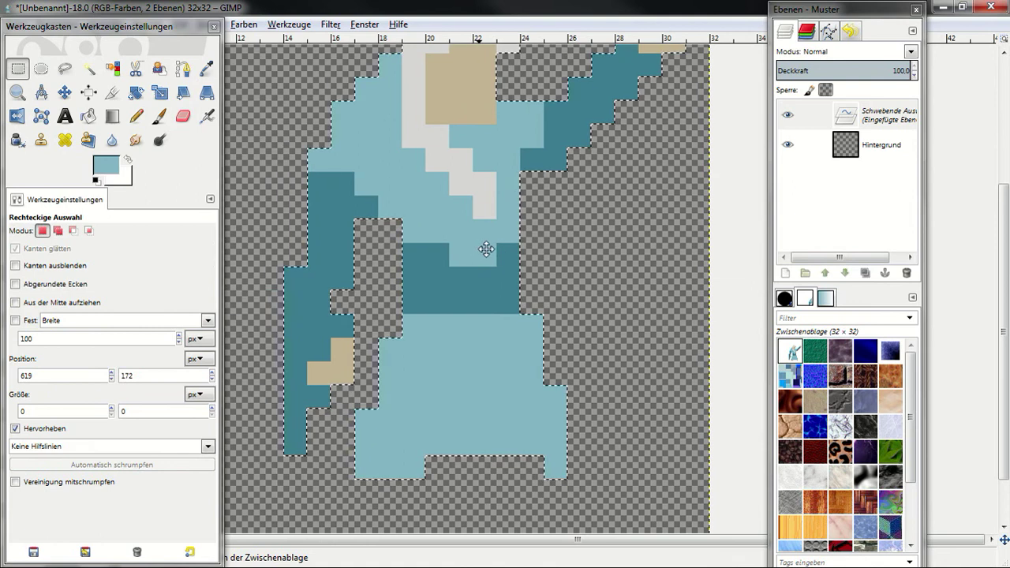
{"action": "scroll", "coordinate": [552, 237], "scroll_direction": "down", "scroll_amount": 1}
{"action": "scroll", "coordinate": [628, 228], "scroll_direction": "up", "scroll_amount": 1}
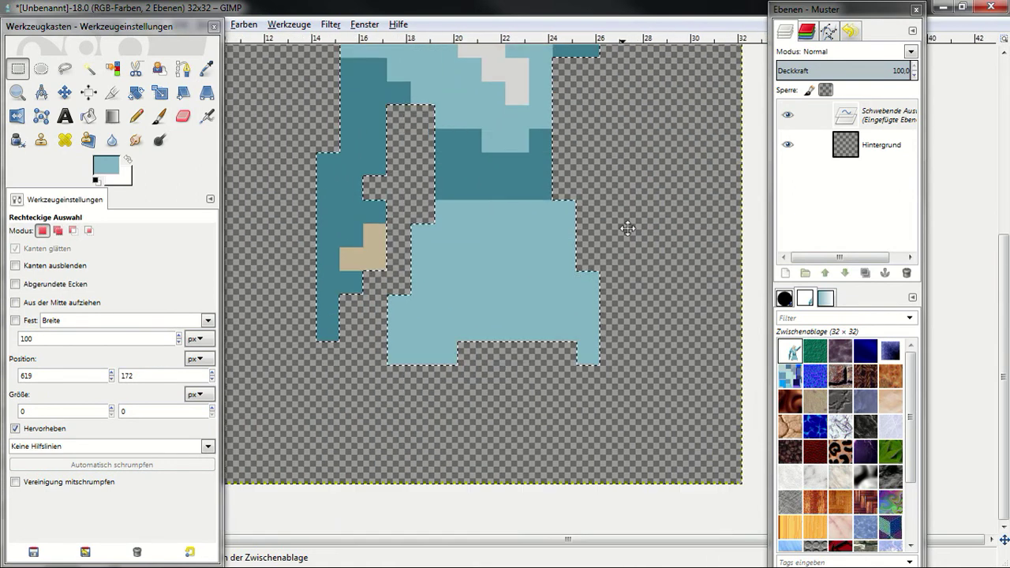
{"action": "scroll", "coordinate": [628, 228], "scroll_direction": "down", "scroll_amount": 1}
{"action": "scroll", "coordinate": [537, 331], "scroll_direction": "up", "scroll_amount": 1}
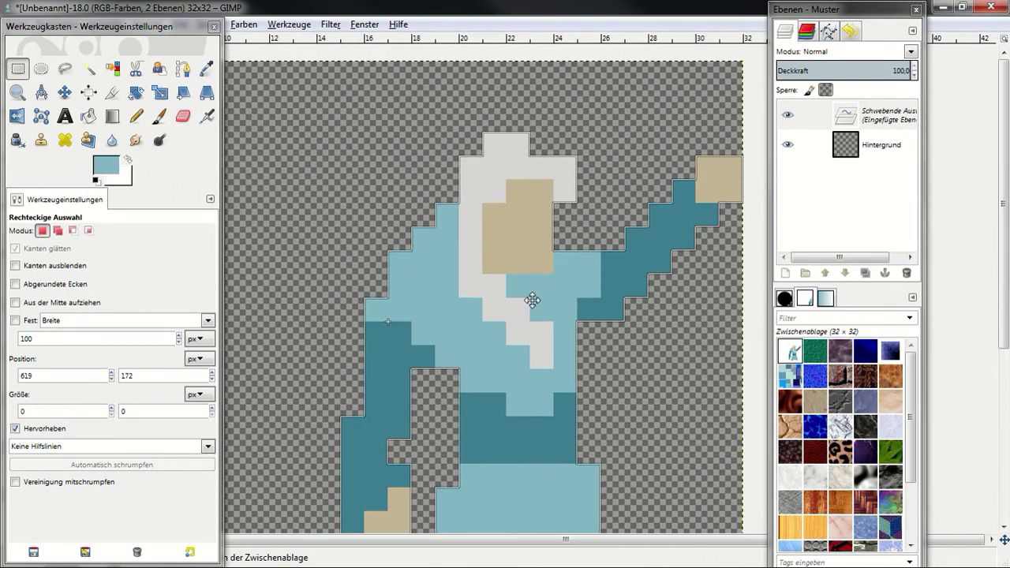
{"action": "scroll", "coordinate": [527, 300], "scroll_direction": "right", "scroll_amount": 1}
{"action": "scroll", "coordinate": [595, 333], "scroll_direction": "down", "scroll_amount": 5}
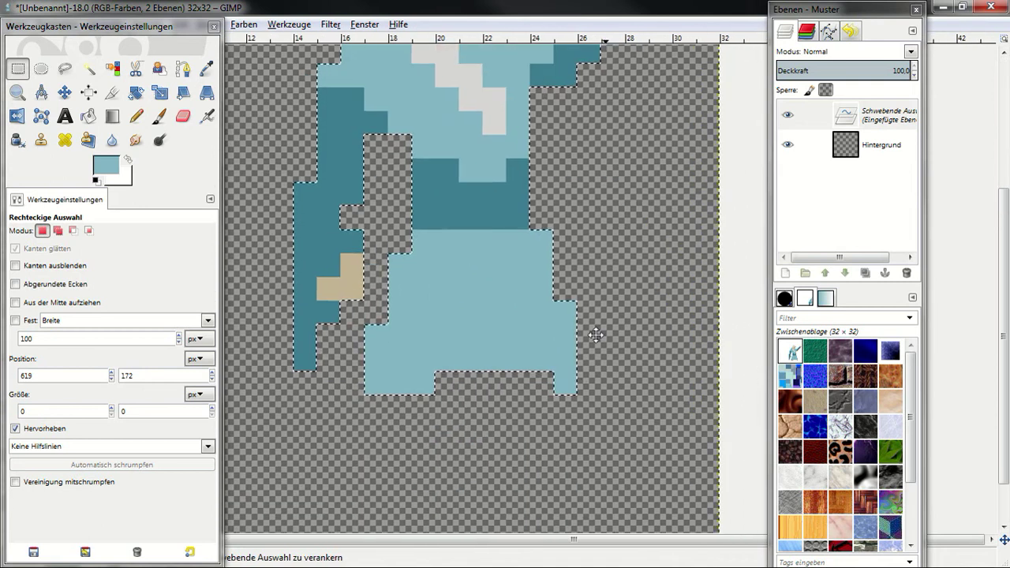
{"action": "scroll", "coordinate": [595, 333], "scroll_direction": "down", "scroll_amount": 2}
{"action": "scroll", "coordinate": [595, 334], "scroll_direction": "right", "scroll_amount": 1}
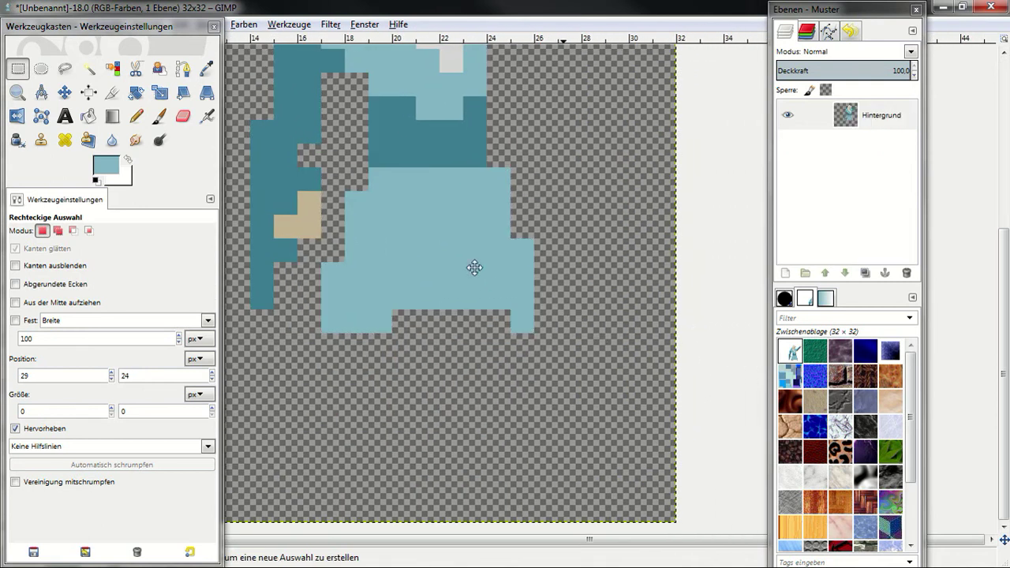
{"action": "key", "text": "ctrl+h"}
Step: With the Pencil, pick the robe's dark teal and paint the lower skirt below the tunic
{"action": "key", "text": "n"}
{"action": "left_click", "coordinate": [483, 203], "text": "ctrl"}
{"action": "scroll", "coordinate": [486, 237], "scroll_direction": "down", "scroll_amount": 2}
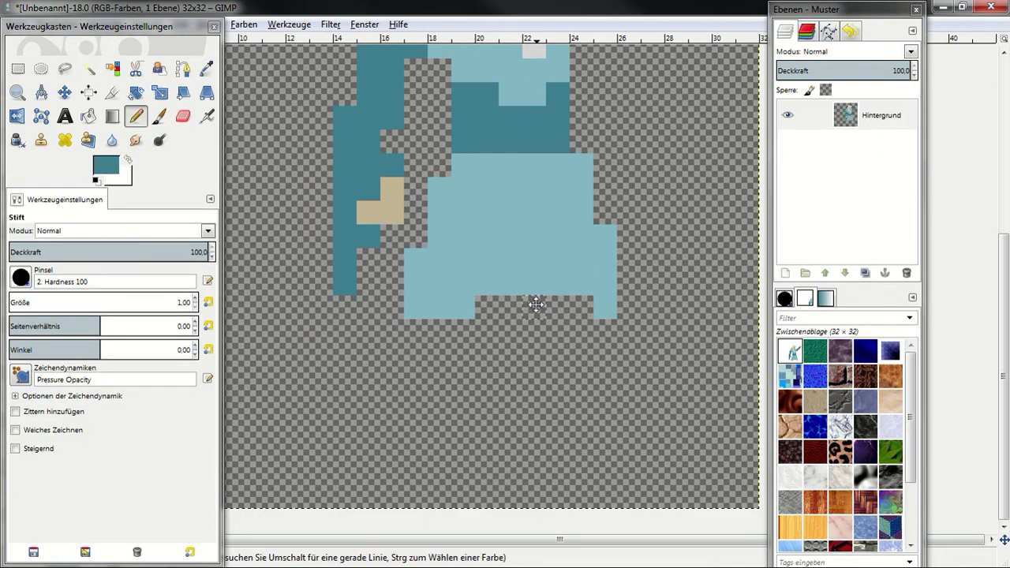
{"action": "mouse_move", "coordinate": [577, 315]}
{"action": "left_mouse_down"}
{"action": "mouse_move", "coordinate": [441, 333]}
{"action": "mouse_move", "coordinate": [430, 364]}
{"action": "mouse_move", "coordinate": [466, 363]}
{"action": "mouse_move", "coordinate": [413, 473]}
{"action": "mouse_move", "coordinate": [576, 469]}
{"action": "mouse_move", "coordinate": [460, 469]}
{"action": "mouse_move", "coordinate": [468, 402]}
{"action": "mouse_move", "coordinate": [505, 345]}
{"action": "mouse_move", "coordinate": [598, 333]}
{"action": "mouse_move", "coordinate": [580, 460]}
{"action": "mouse_move", "coordinate": [603, 363]}
{"action": "mouse_move", "coordinate": [593, 479]}
{"action": "mouse_move", "coordinate": [505, 440]}
{"action": "mouse_move", "coordinate": [501, 355]}
{"action": "mouse_move", "coordinate": [562, 419]}
{"action": "left_mouse_up"}
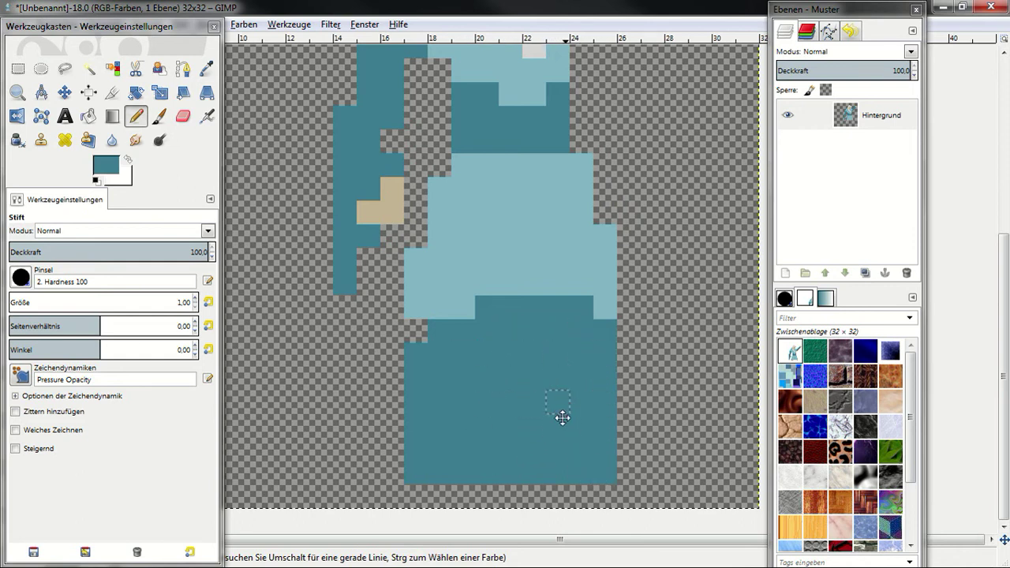
Step: Paint two pixels at the tunic's lower left in the tunic's light blue
{"action": "scroll", "coordinate": [562, 419], "scroll_direction": "up", "scroll_amount": 6}
{"action": "scroll", "coordinate": [526, 293], "scroll_direction": "down", "scroll_amount": 4}
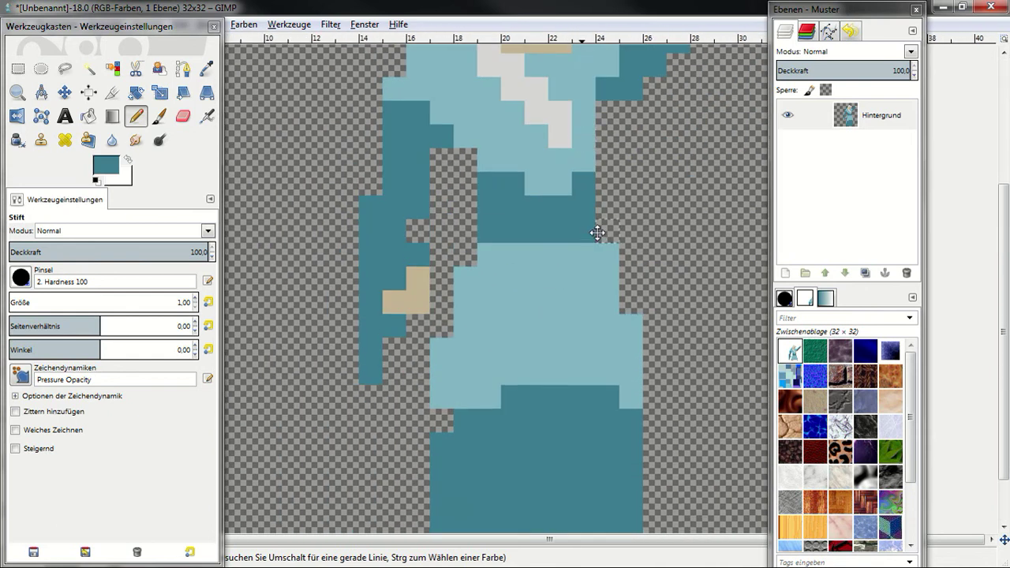
{"action": "scroll", "coordinate": [552, 229], "scroll_direction": "right", "scroll_amount": 2}
{"action": "scroll", "coordinate": [500, 205], "scroll_direction": "down", "scroll_amount": 4}
{"action": "left_click", "coordinate": [408, 230], "text": "ctrl"}
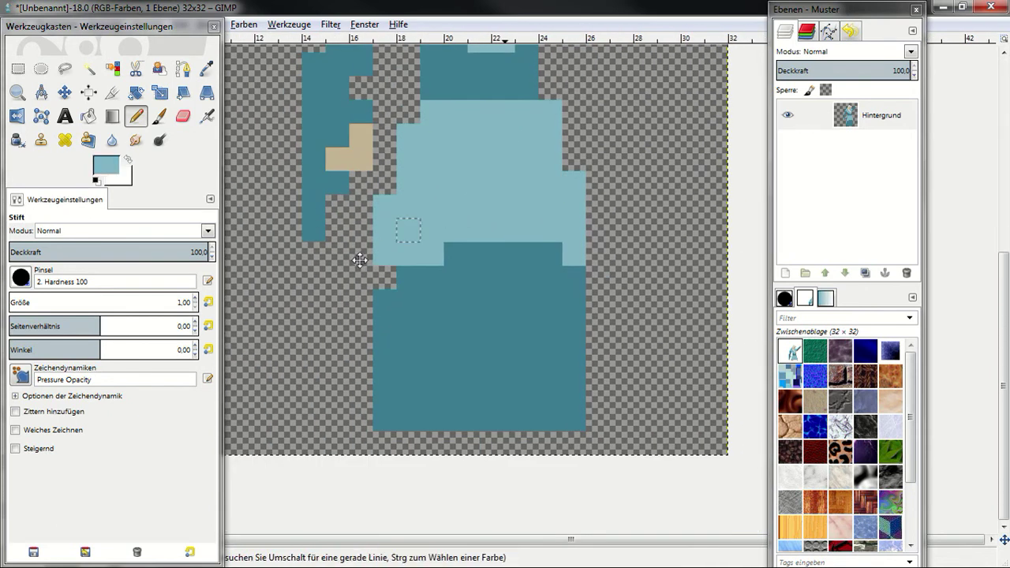
{"action": "left_click_drag", "start_coordinate": [369, 271], "coordinate": [363, 253]}
Step: Fill a gap pixel and add a dark teal column along the skirt's left edge
{"action": "scroll", "coordinate": [458, 327], "scroll_direction": "up", "scroll_amount": 3}
{"action": "scroll", "coordinate": [457, 327], "scroll_direction": "right", "scroll_amount": 2}
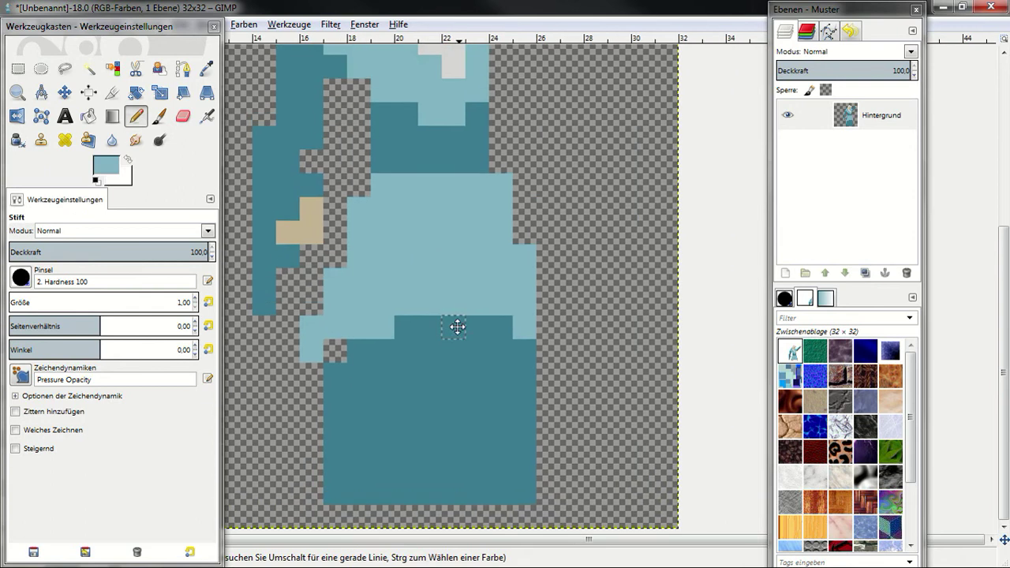
{"action": "left_click", "coordinate": [351, 351], "text": "ctrl"}
{"action": "left_click", "coordinate": [336, 351]}
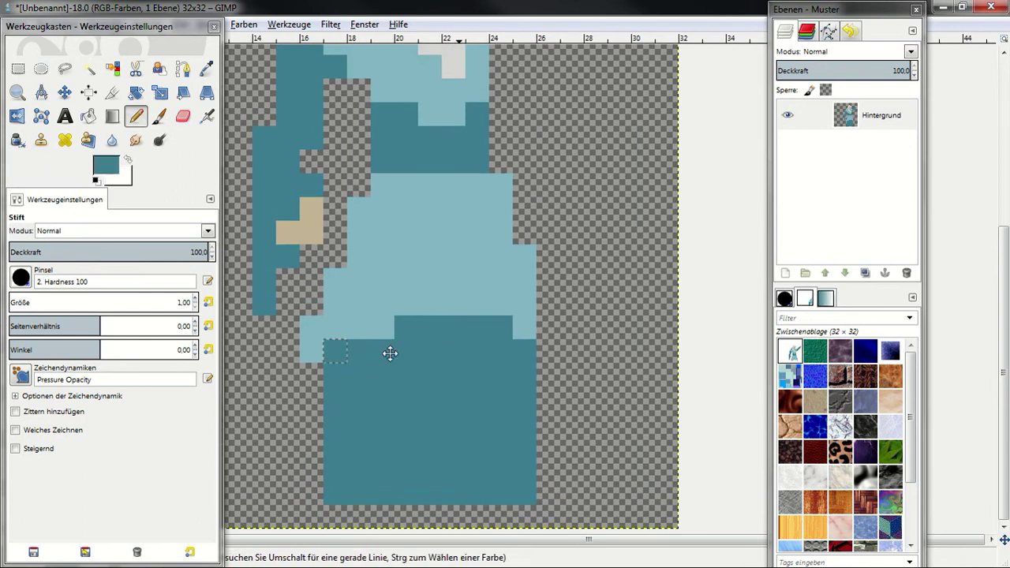
{"action": "scroll", "coordinate": [442, 355], "scroll_direction": "right", "scroll_amount": 2}
{"action": "scroll", "coordinate": [466, 237], "scroll_direction": "left", "scroll_amount": 2}
{"action": "scroll", "coordinate": [466, 237], "scroll_direction": "down", "scroll_amount": 4}
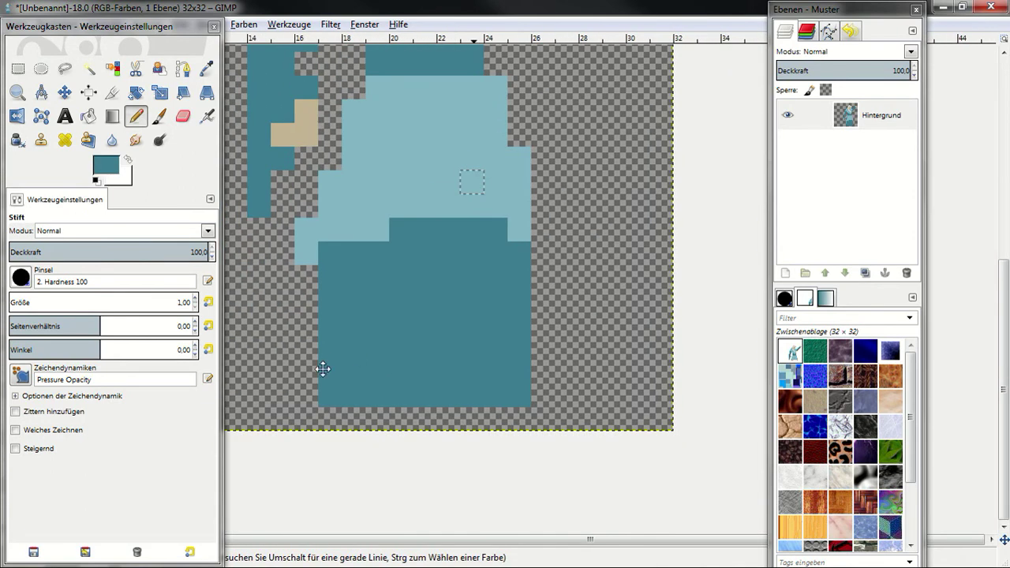
{"action": "mouse_move", "coordinate": [314, 370]}
{"action": "left_mouse_down"}
{"action": "mouse_move", "coordinate": [316, 387]}
{"action": "mouse_move", "coordinate": [314, 336]}
{"action": "left_mouse_up"}
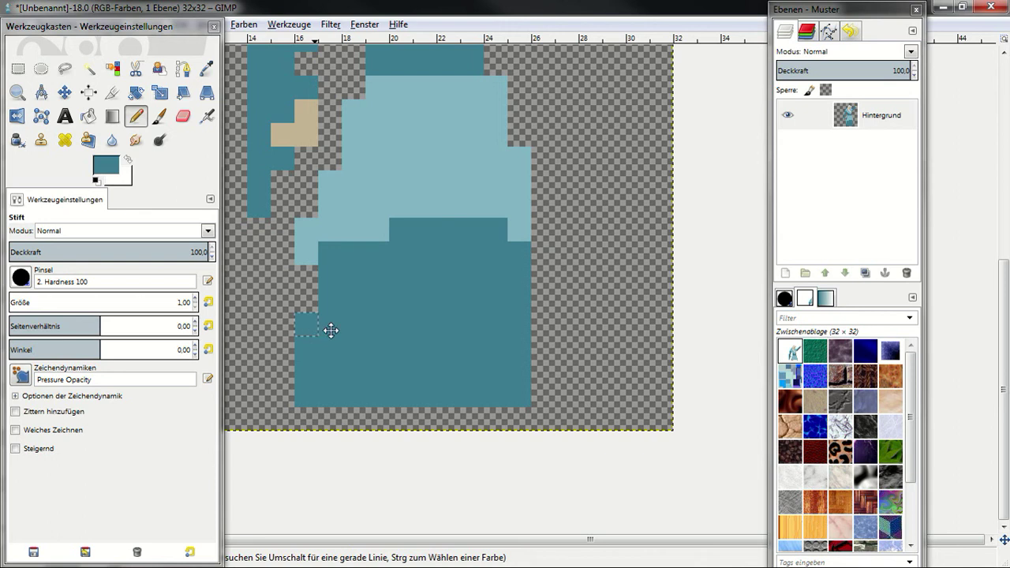
{"action": "scroll", "coordinate": [331, 330], "scroll_direction": "left", "scroll_amount": 3}
Step: Pick the tan skin colour and paint a tan right-foot pixel, undoing a misplaced one
{"action": "left_click", "coordinate": [105, 173]}
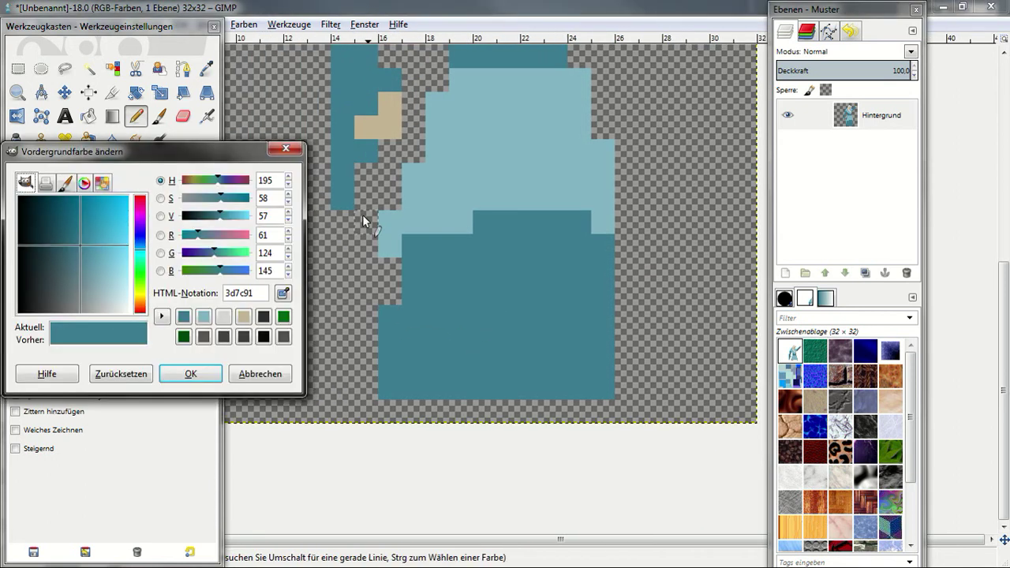
{"action": "left_click", "coordinate": [382, 126], "text": "ctrl"}
{"action": "scroll", "coordinate": [444, 293], "scroll_direction": "down", "scroll_amount": 3}
{"action": "scroll", "coordinate": [440, 300], "scroll_direction": "down", "scroll_amount": 2}
{"action": "left_click_drag", "start_coordinate": [382, 290], "coordinate": [395, 291]}
{"action": "scroll", "coordinate": [491, 291], "scroll_direction": "up", "scroll_amount": 2}
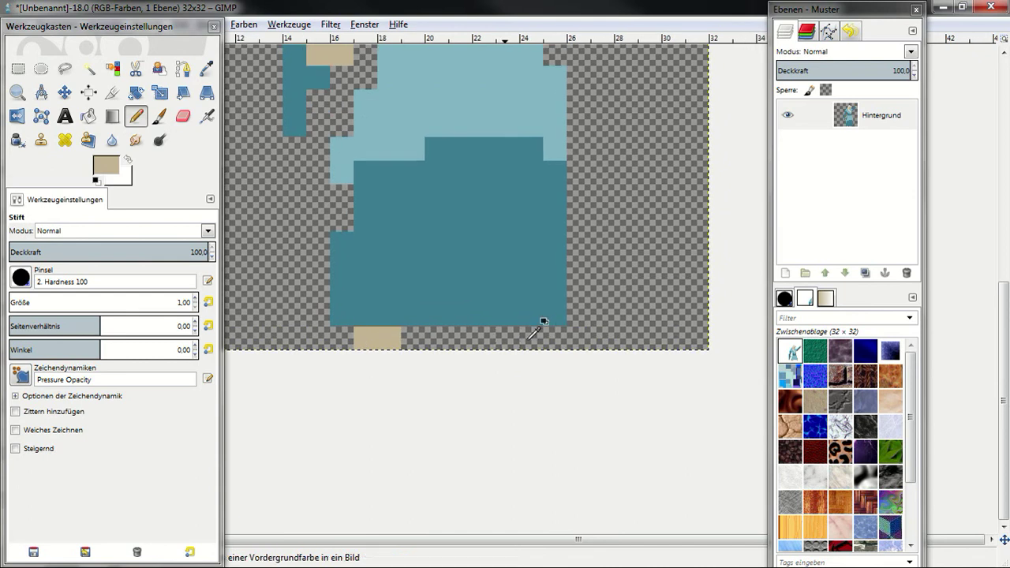
{"action": "key", "text": "ctrl+z"}
{"action": "left_click", "coordinate": [545, 336]}
{"action": "scroll", "coordinate": [544, 237], "scroll_direction": "up", "scroll_amount": 5}
{"action": "scroll", "coordinate": [546, 168], "scroll_direction": "down", "scroll_amount": 4}
Step: Set the foreground to dark brown 583110 and paint both foot pixels with it
{"action": "left_click", "coordinate": [105, 165]}
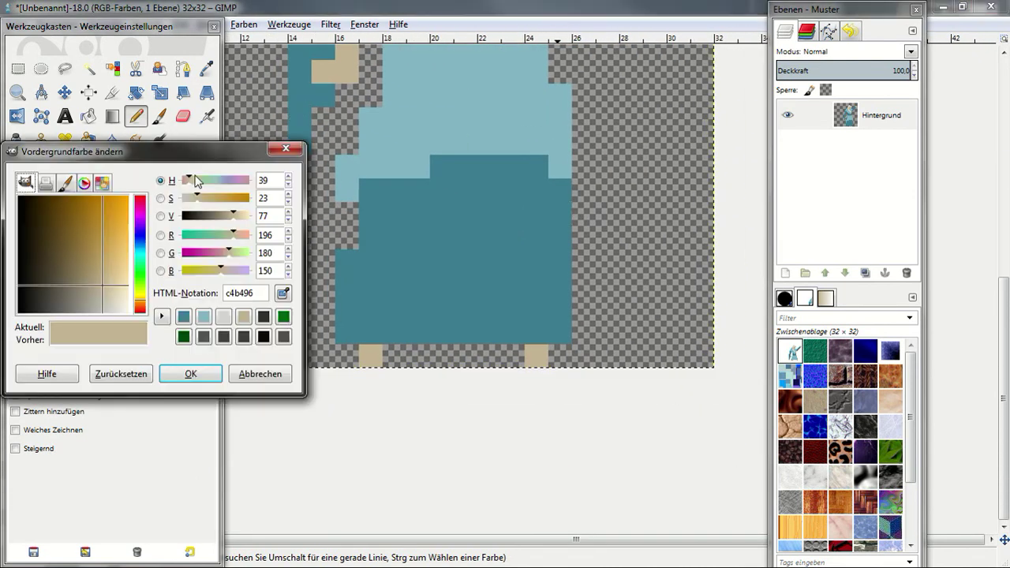
{"action": "mouse_move", "coordinate": [198, 204]}
{"action": "left_mouse_down"}
{"action": "mouse_move", "coordinate": [238, 198]}
{"action": "mouse_move", "coordinate": [205, 216]}
{"action": "mouse_move", "coordinate": [186, 180]}
{"action": "mouse_move", "coordinate": [199, 216]}
{"action": "mouse_move", "coordinate": [217, 198]}
{"action": "left_mouse_up"}
{"action": "key", "text": "Return"}
{"action": "left_click", "coordinate": [372, 357]}
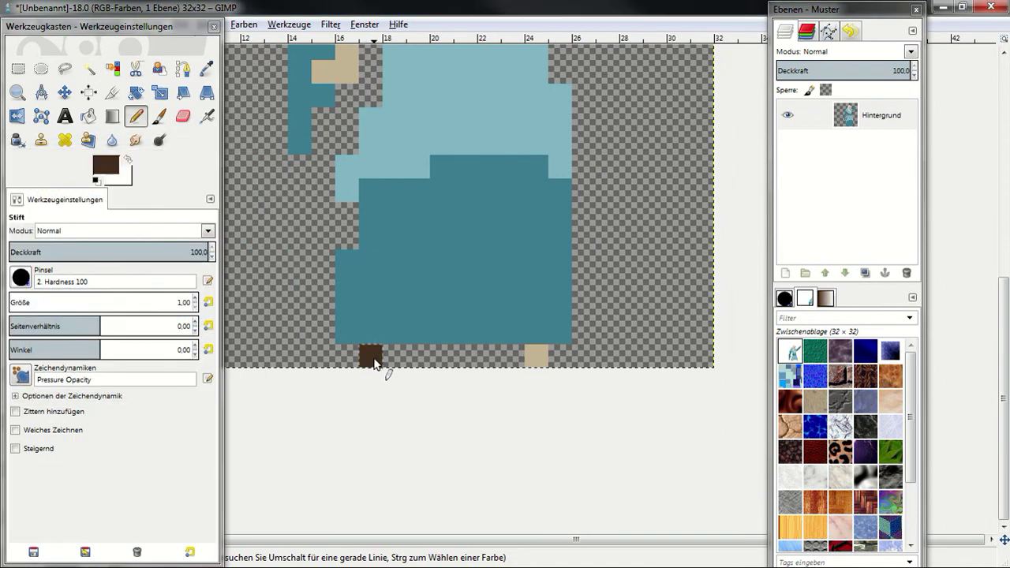
{"action": "left_click", "coordinate": [547, 353]}
Step: Paint a dark brown square belt buckle with a teal centre at the waist
{"action": "scroll", "coordinate": [506, 205], "scroll_direction": "up", "scroll_amount": 5}
{"action": "scroll", "coordinate": [488, 309], "scroll_direction": "up", "scroll_amount": 1}
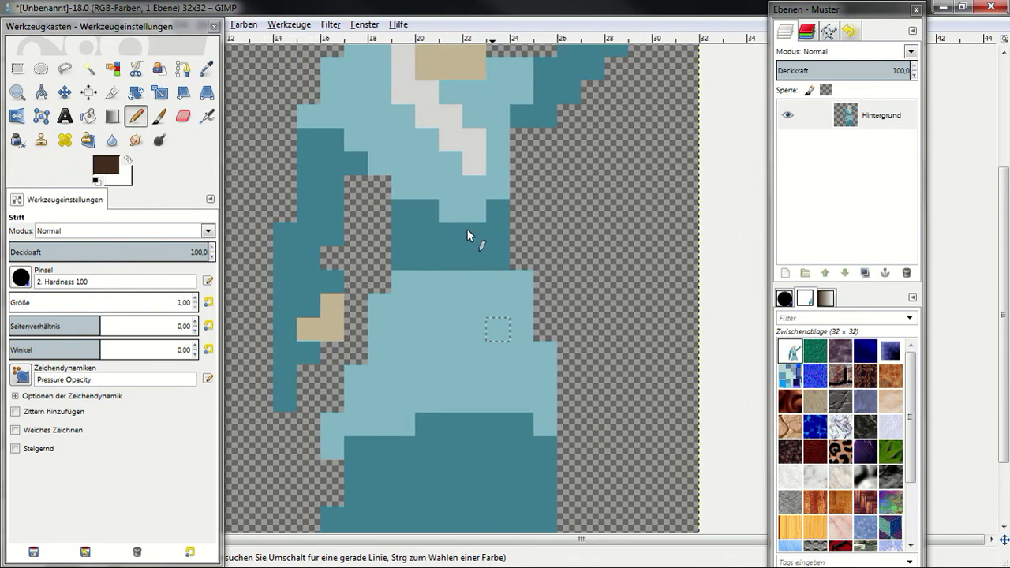
{"action": "left_click", "coordinate": [460, 250]}
{"action": "left_click_drag", "start_coordinate": [491, 255], "coordinate": [481, 232]}
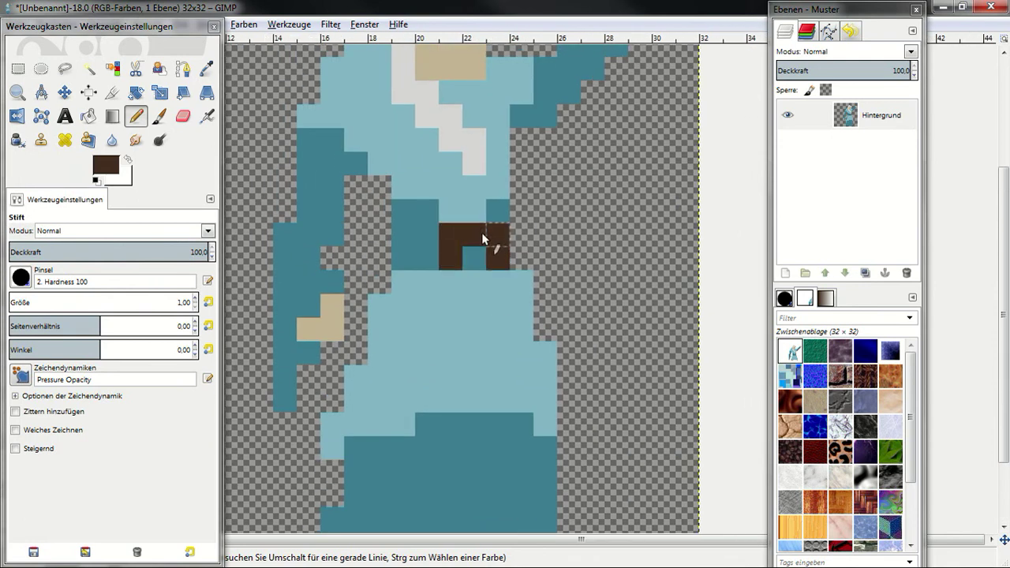
{"action": "left_click_drag", "start_coordinate": [453, 279], "coordinate": [491, 284]}
{"action": "scroll", "coordinate": [492, 284], "scroll_direction": "up", "scroll_amount": 3}
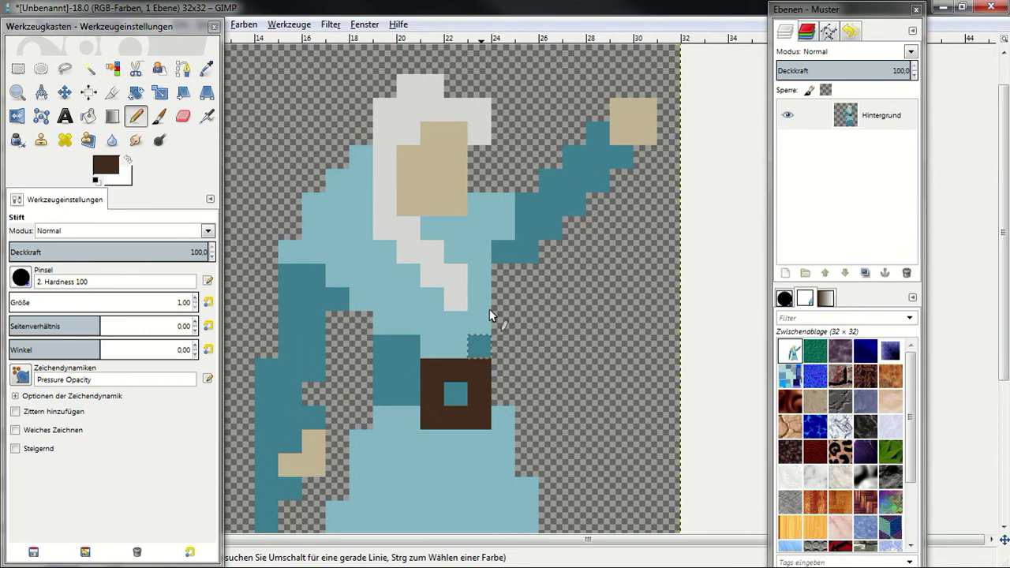
{"action": "scroll", "coordinate": [613, 187], "scroll_direction": "down", "scroll_amount": 3}
{"action": "scroll", "coordinate": [613, 187], "scroll_direction": "left", "scroll_amount": 2}
{"action": "scroll", "coordinate": [572, 255], "scroll_direction": "down", "scroll_amount": 1}
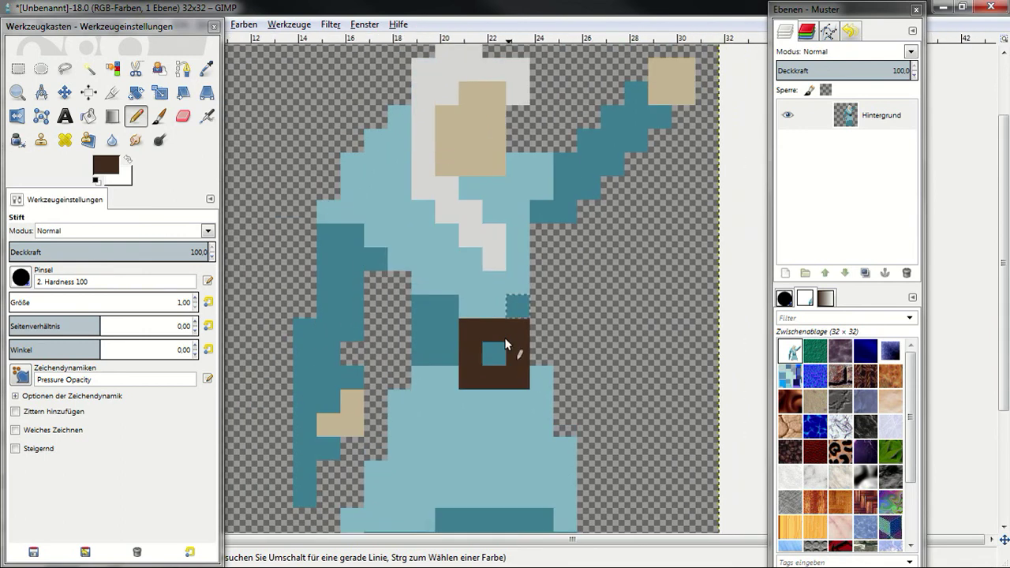
{"action": "scroll", "coordinate": [553, 292], "scroll_direction": "down", "scroll_amount": 1}
{"action": "scroll", "coordinate": [525, 335], "scroll_direction": "down", "scroll_amount": 1}
{"action": "scroll", "coordinate": [509, 341], "scroll_direction": "down", "scroll_amount": 1}
Step: Pick the hair's light grey and paint beard pixels over the lower face and two chest pixels
{"action": "scroll", "coordinate": [473, 285], "scroll_direction": "up", "scroll_amount": 1}
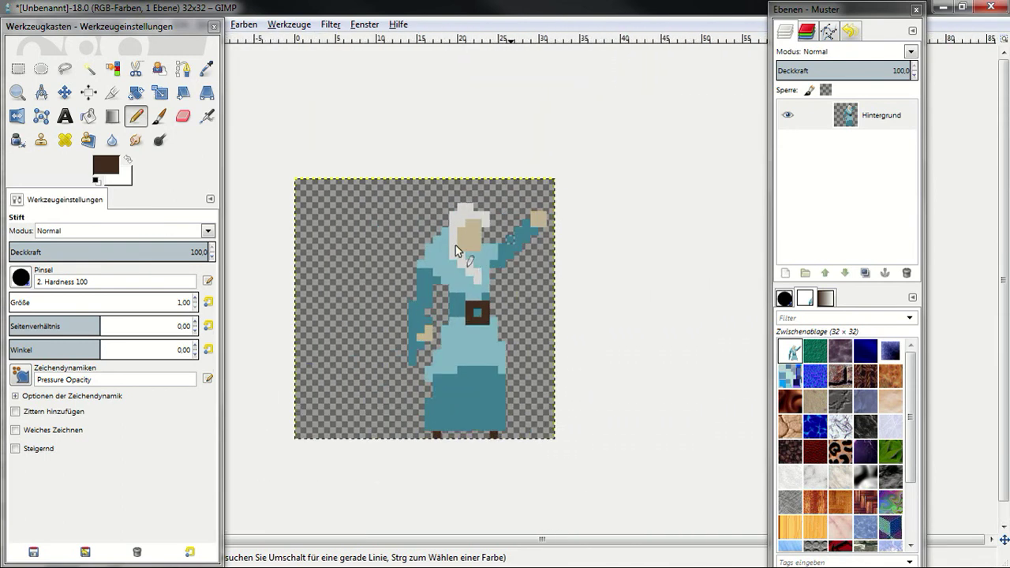
{"action": "scroll", "coordinate": [490, 244], "scroll_direction": "up", "scroll_amount": 3}
{"action": "scroll", "coordinate": [386, 323], "scroll_direction": "up", "scroll_amount": 1}
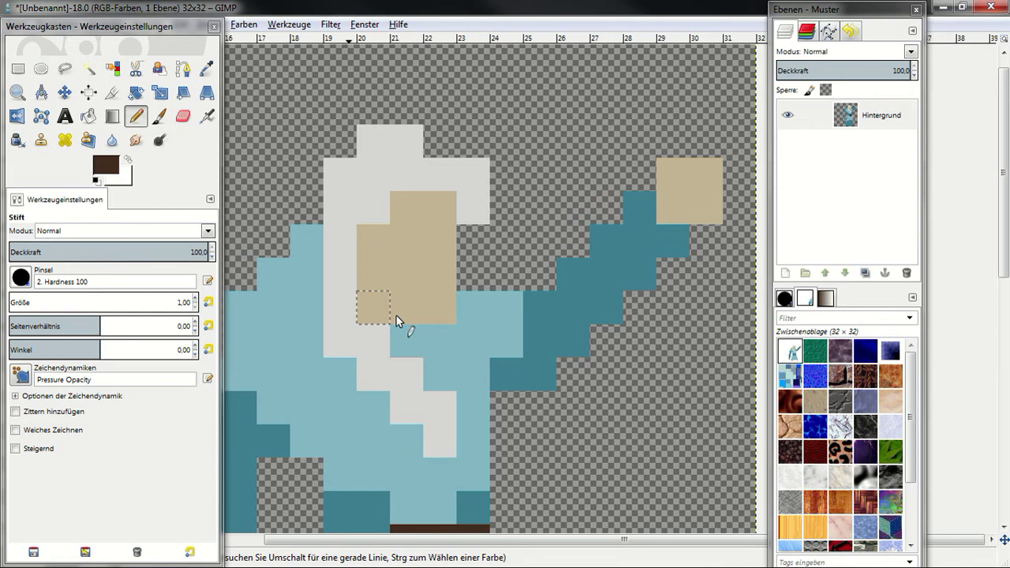
{"action": "left_click", "coordinate": [363, 342], "text": "ctrl"}
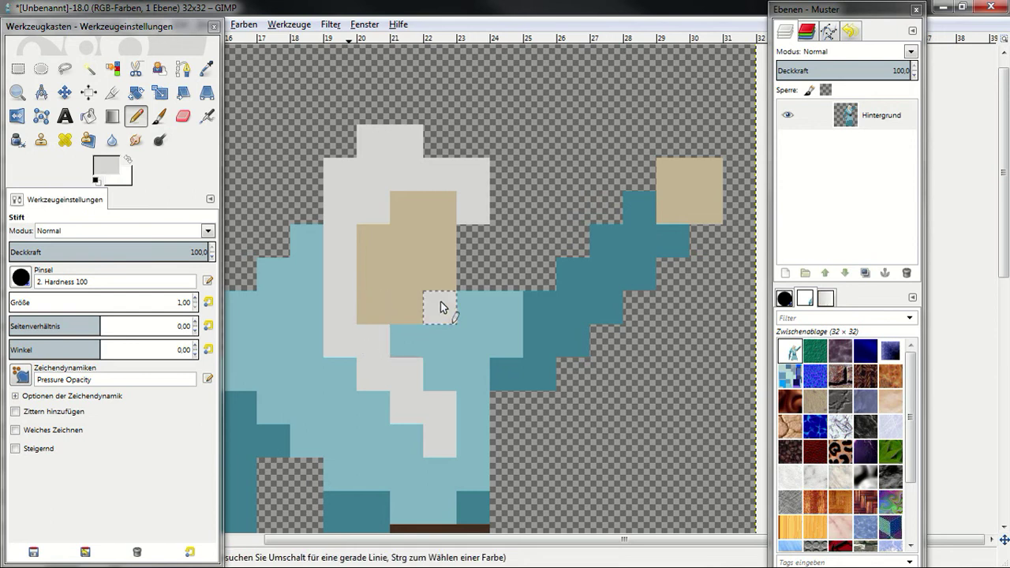
{"action": "left_click", "coordinate": [435, 282]}
{"action": "scroll", "coordinate": [423, 282], "scroll_direction": "up", "scroll_amount": 1}
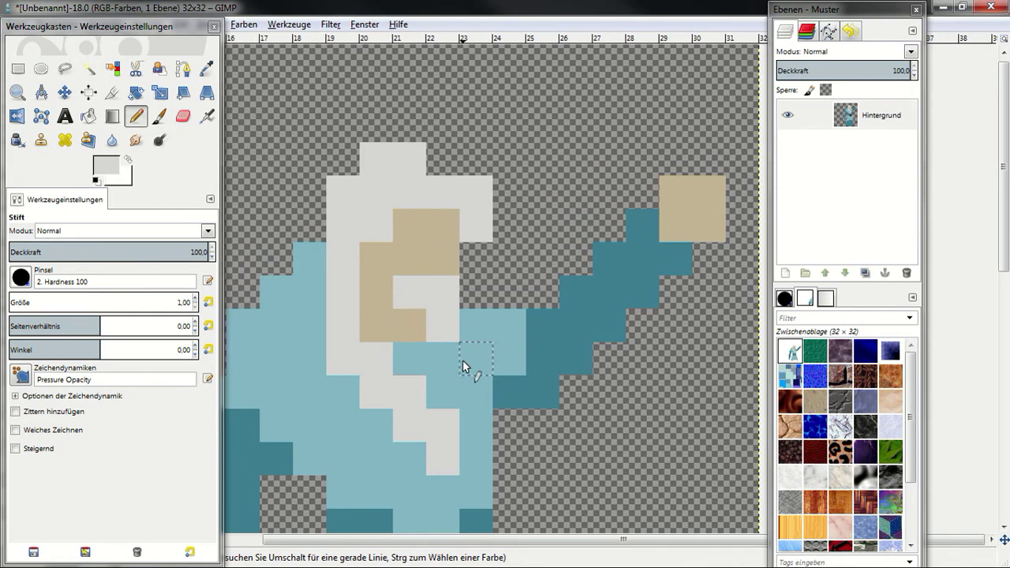
{"action": "key", "text": "ctrl+z"}
{"action": "left_click_drag", "start_coordinate": [470, 321], "coordinate": [489, 332]}
{"action": "scroll", "coordinate": [538, 362], "scroll_direction": "down", "scroll_amount": 1}
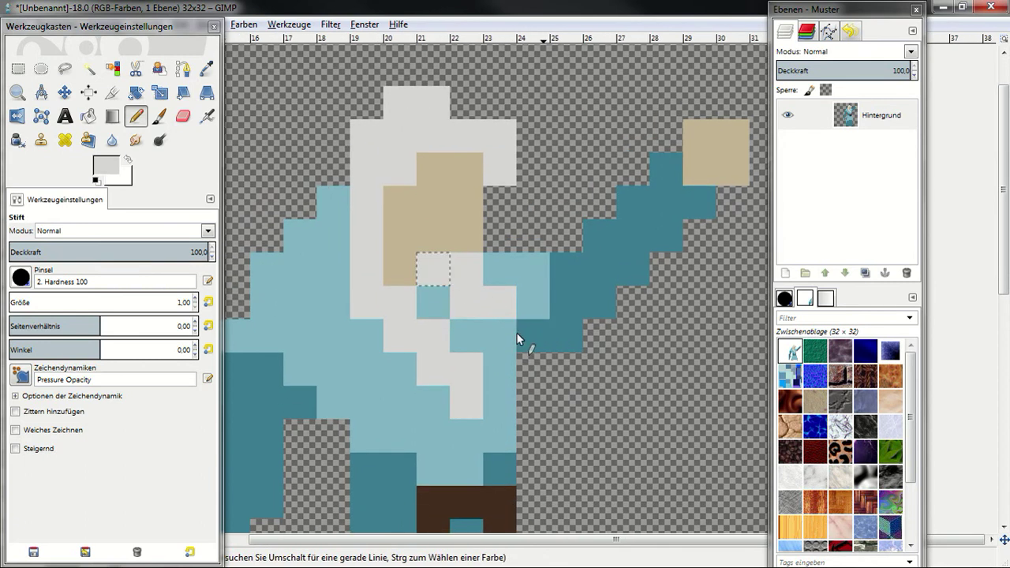
{"action": "scroll", "coordinate": [516, 332], "scroll_direction": "up", "scroll_amount": 1}
{"action": "scroll", "coordinate": [510, 350], "scroll_direction": "down", "scroll_amount": 2}
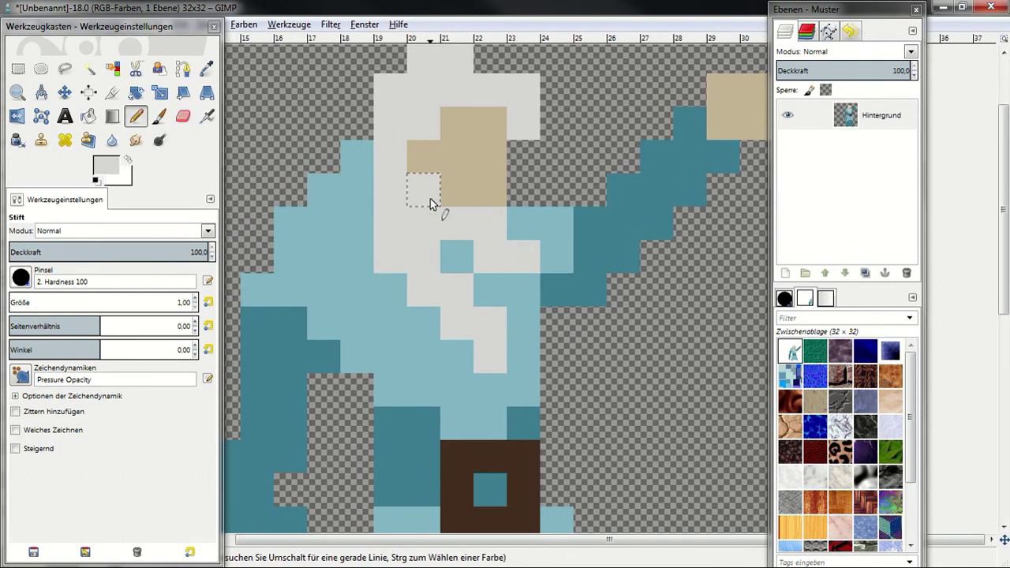
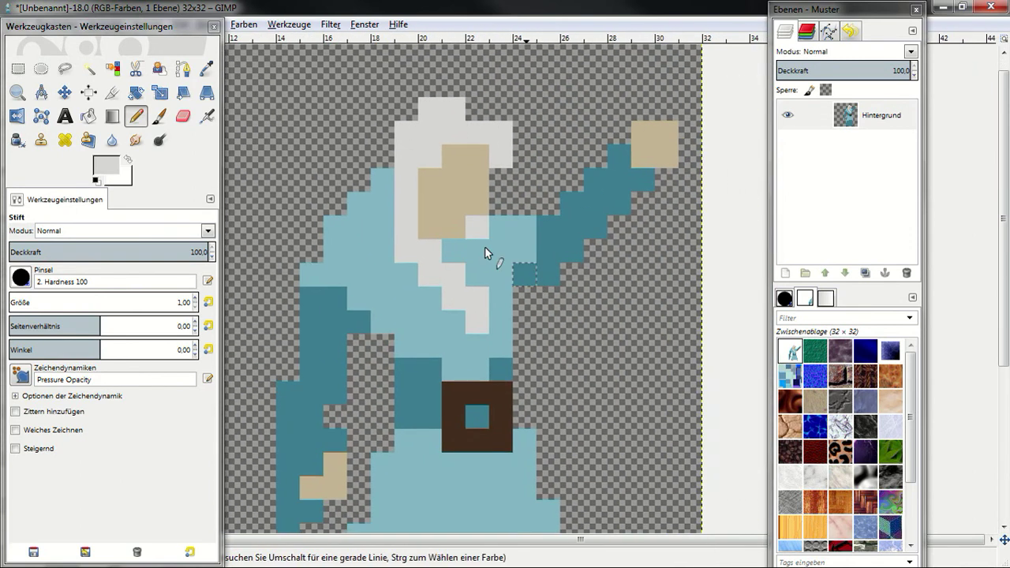
Step: Sample the raised arm's teal colour with the Pencil tool
{"action": "scroll", "coordinate": [556, 292], "scroll_direction": "down", "scroll_amount": 1}
{"action": "scroll", "coordinate": [552, 295], "scroll_direction": "down", "scroll_amount": 1}
{"action": "scroll", "coordinate": [555, 302], "scroll_direction": "down", "scroll_amount": 1}
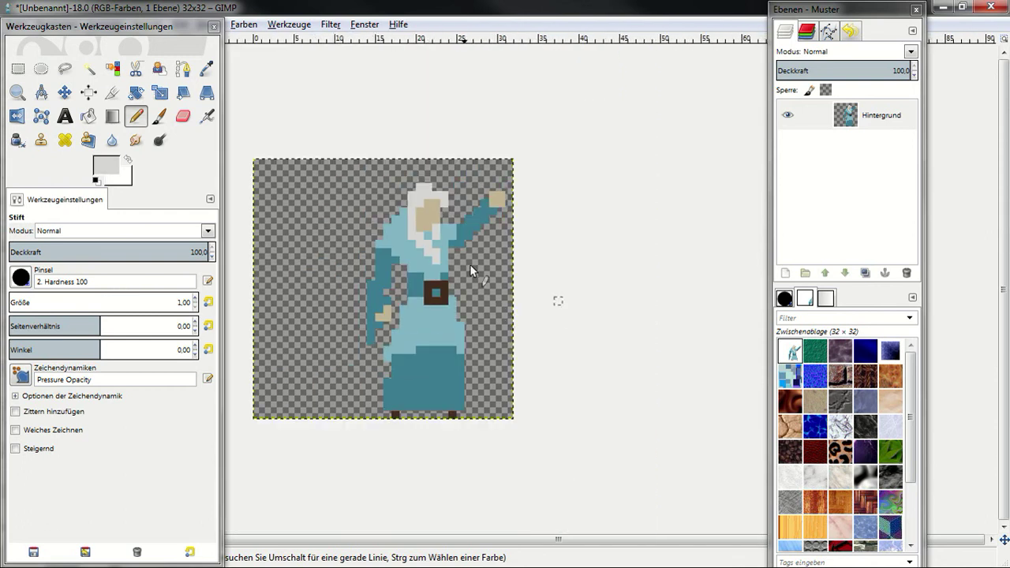
{"action": "scroll", "coordinate": [515, 144], "scroll_direction": "up", "scroll_amount": 2}
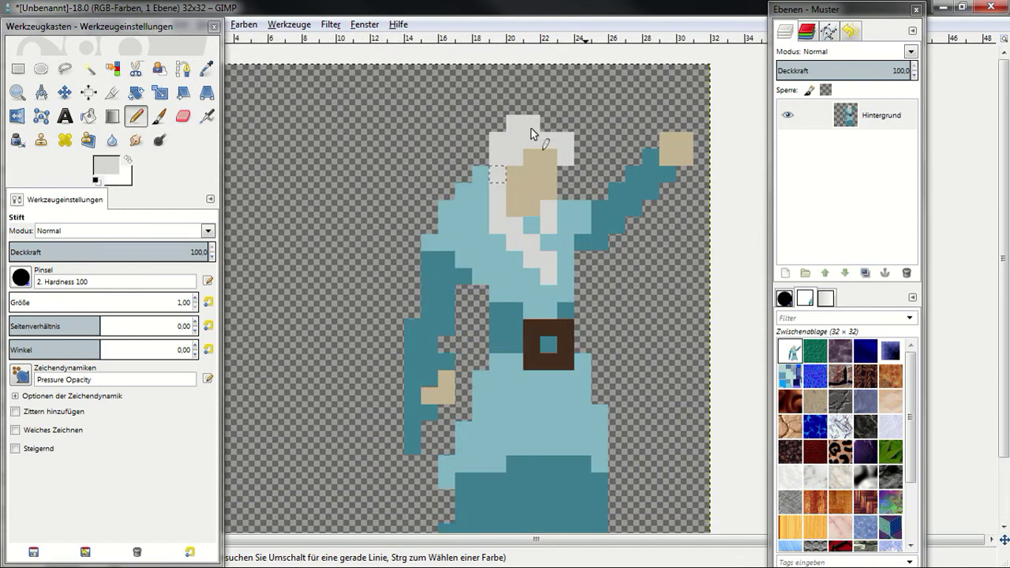
{"action": "scroll", "coordinate": [557, 144], "scroll_direction": "down", "scroll_amount": 2}
{"action": "scroll", "coordinate": [536, 222], "scroll_direction": "up", "scroll_amount": 2}
{"action": "scroll", "coordinate": [477, 283], "scroll_direction": "up", "scroll_amount": 1}
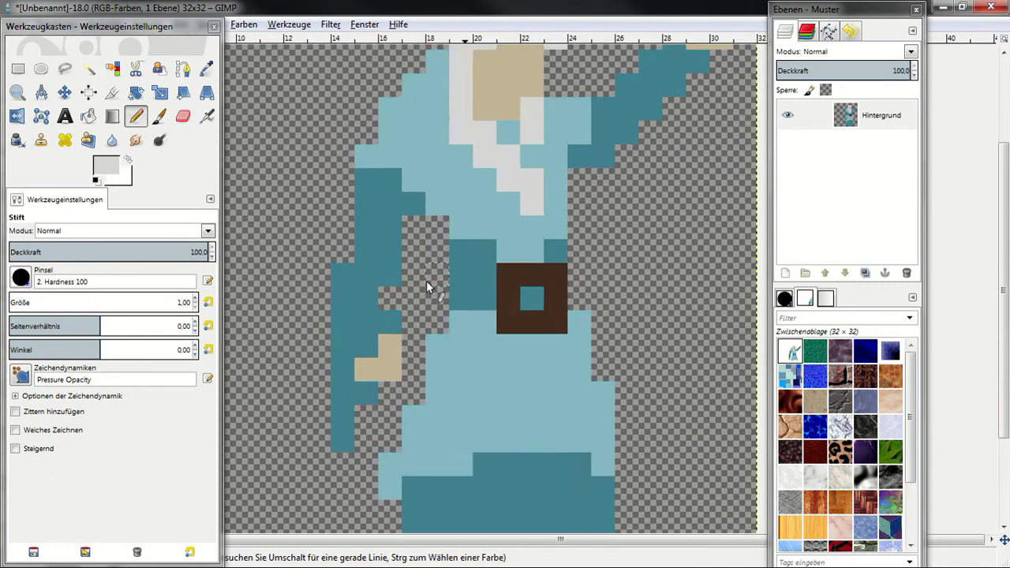
{"action": "scroll", "coordinate": [446, 280], "scroll_direction": "up", "scroll_amount": 1}
{"action": "scroll", "coordinate": [414, 224], "scroll_direction": "down", "scroll_amount": 2}
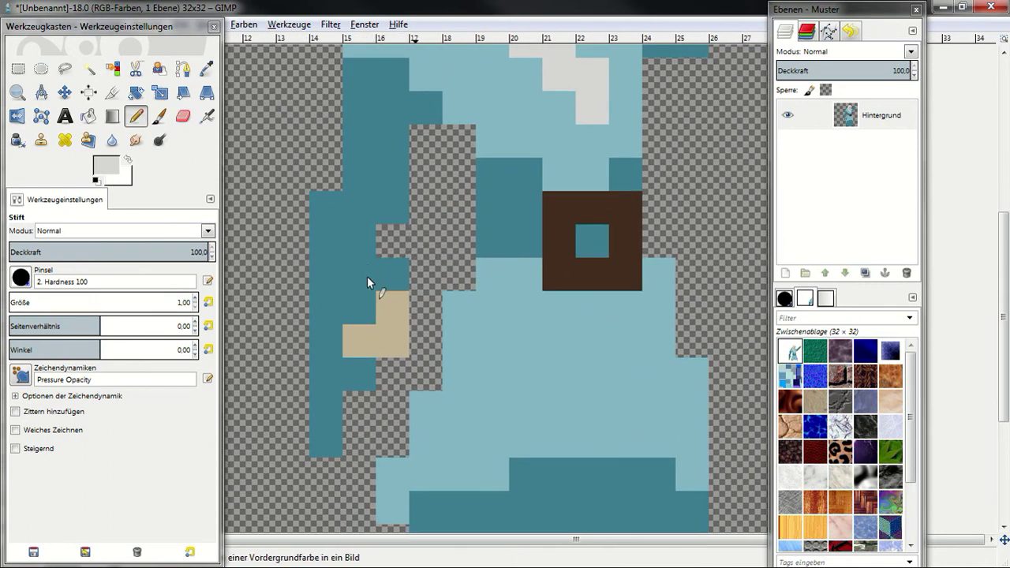
{"action": "scroll", "coordinate": [399, 311], "scroll_direction": "right", "scroll_amount": 1}
{"action": "scroll", "coordinate": [398, 312], "scroll_direction": "up", "scroll_amount": 2}
{"action": "scroll", "coordinate": [407, 331], "scroll_direction": "right", "scroll_amount": 5}
{"action": "scroll", "coordinate": [474, 292], "scroll_direction": "up", "scroll_amount": 1}
{"action": "left_click", "coordinate": [564, 222], "text": "ctrl"}
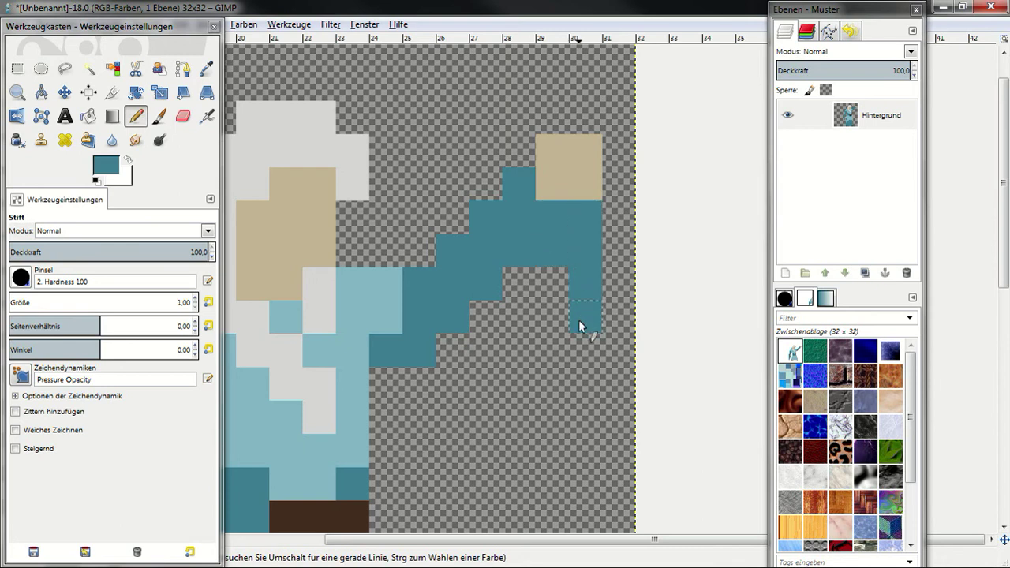
{"action": "scroll", "coordinate": [615, 316], "scroll_direction": "down", "scroll_amount": 3}
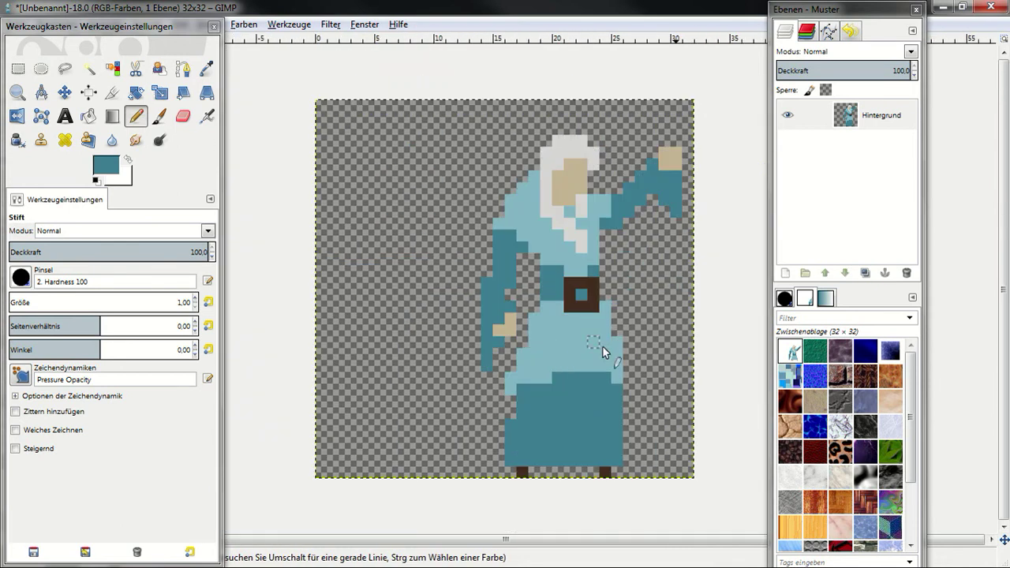
{"action": "scroll", "coordinate": [556, 359], "scroll_direction": "up", "scroll_amount": 1}
{"action": "scroll", "coordinate": [552, 276], "scroll_direction": "up", "scroll_amount": 2}
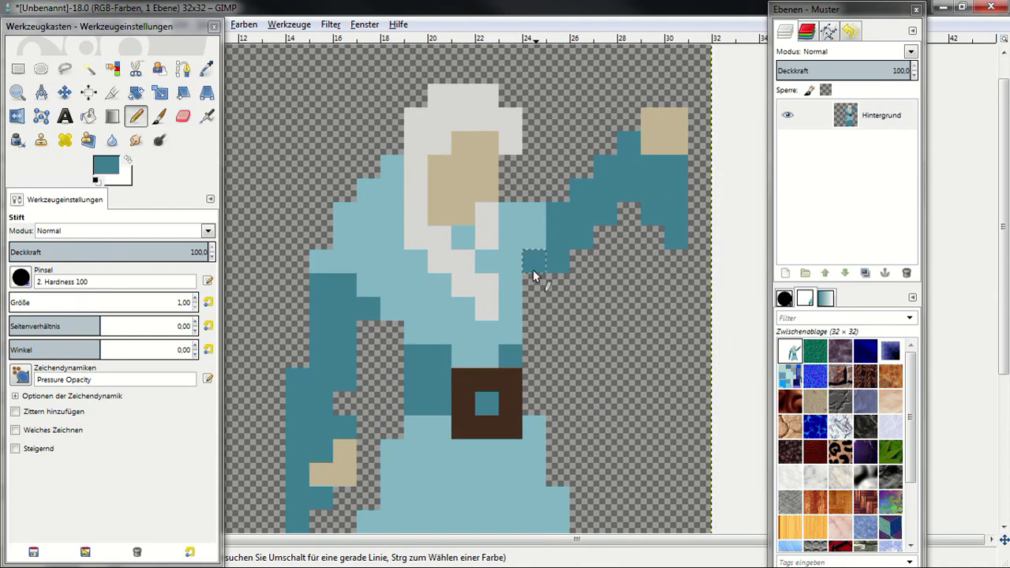
{"action": "scroll", "coordinate": [535, 289], "scroll_direction": "right", "scroll_amount": 2}
{"action": "scroll", "coordinate": [521, 276], "scroll_direction": "down", "scroll_amount": 3}
{"action": "scroll", "coordinate": [492, 256], "scroll_direction": "up", "scroll_amount": 2}
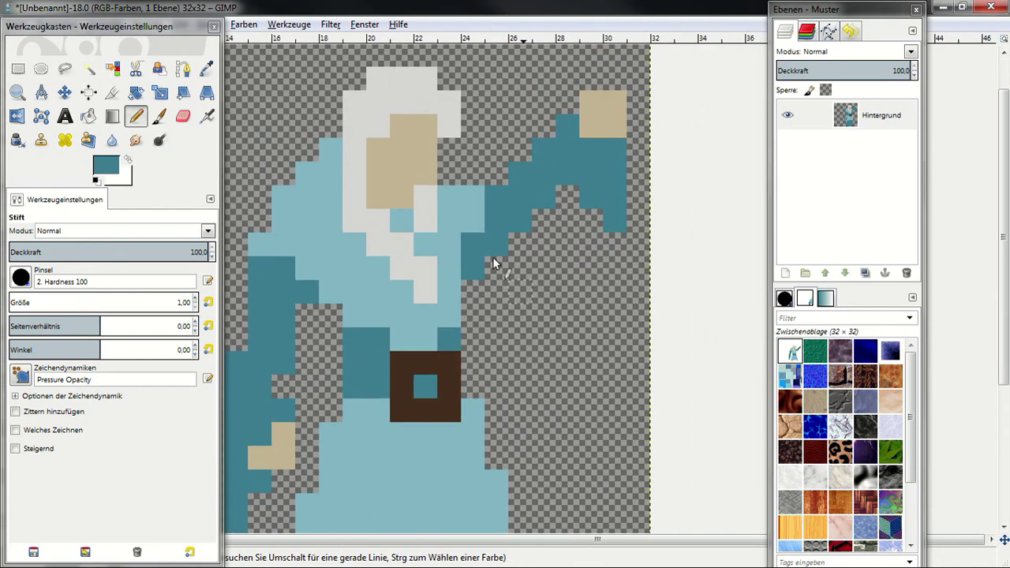
Step: Fill light-blue gap pixels beside the shoulder and left of the hair
{"action": "left_click", "coordinate": [469, 214], "text": "ctrl"}
{"action": "left_click", "coordinate": [479, 178]}
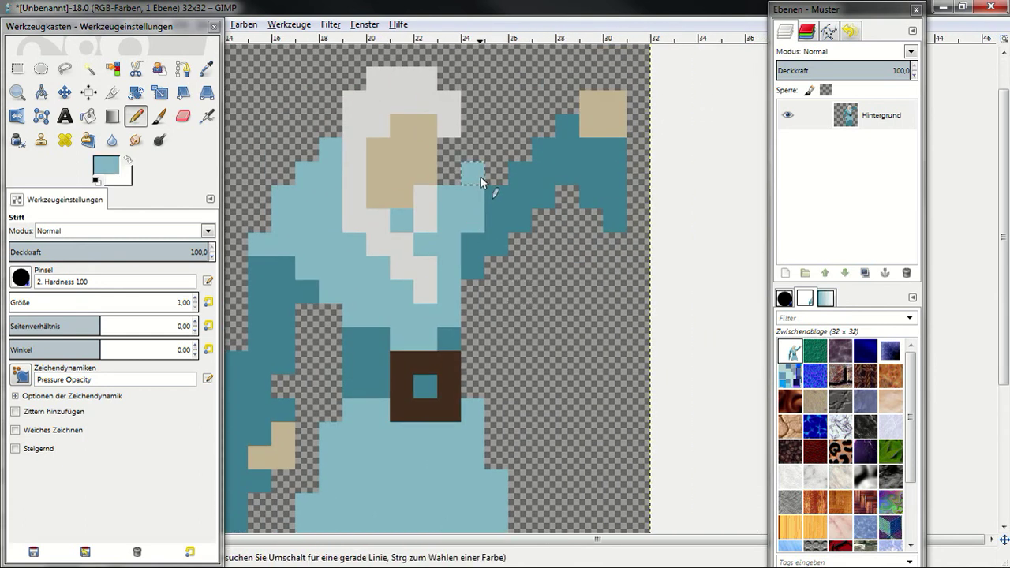
{"action": "scroll", "coordinate": [493, 303], "scroll_direction": "left", "scroll_amount": 3}
{"action": "scroll", "coordinate": [564, 281], "scroll_direction": "up", "scroll_amount": 2}
{"action": "left_click", "coordinate": [436, 176]}
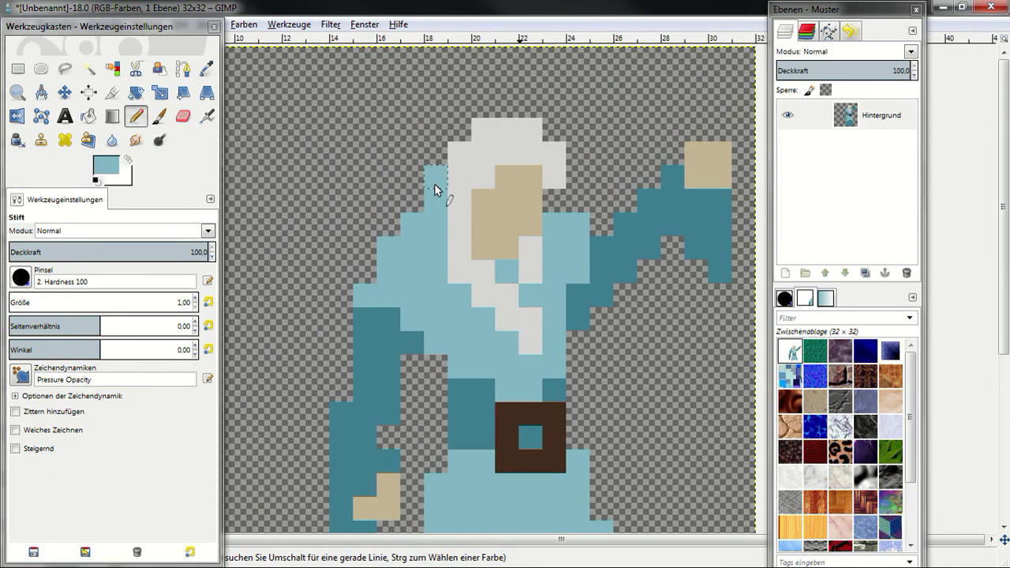
{"action": "scroll", "coordinate": [426, 197], "scroll_direction": "down", "scroll_amount": 3}
{"action": "scroll", "coordinate": [447, 177], "scroll_direction": "left", "scroll_amount": 1}
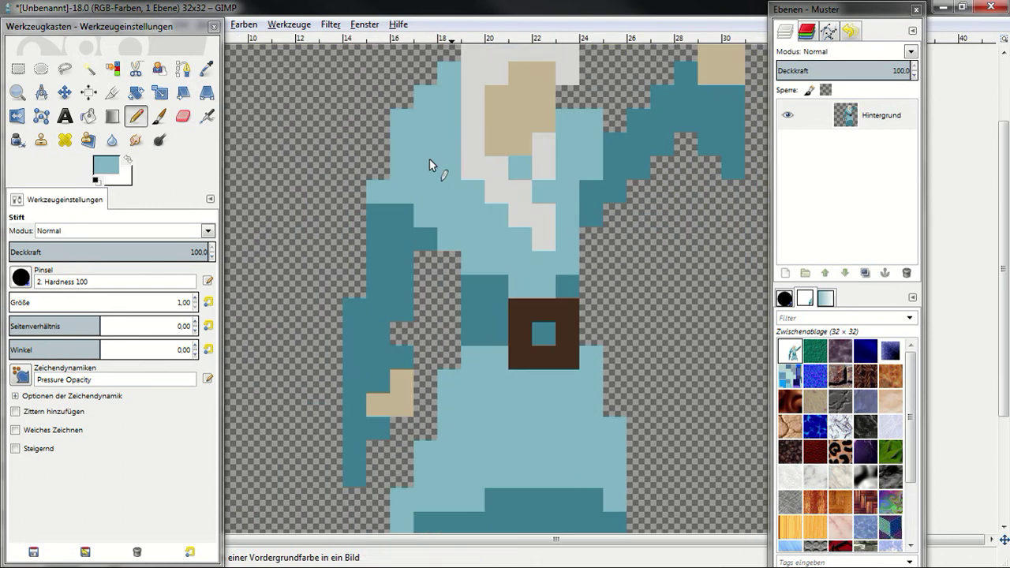
Step: Darken the foreground to 678f9c and shade hood and robe pixels beside the hair
{"action": "left_click", "coordinate": [105, 167]}
{"action": "left_click", "coordinate": [223, 221]}
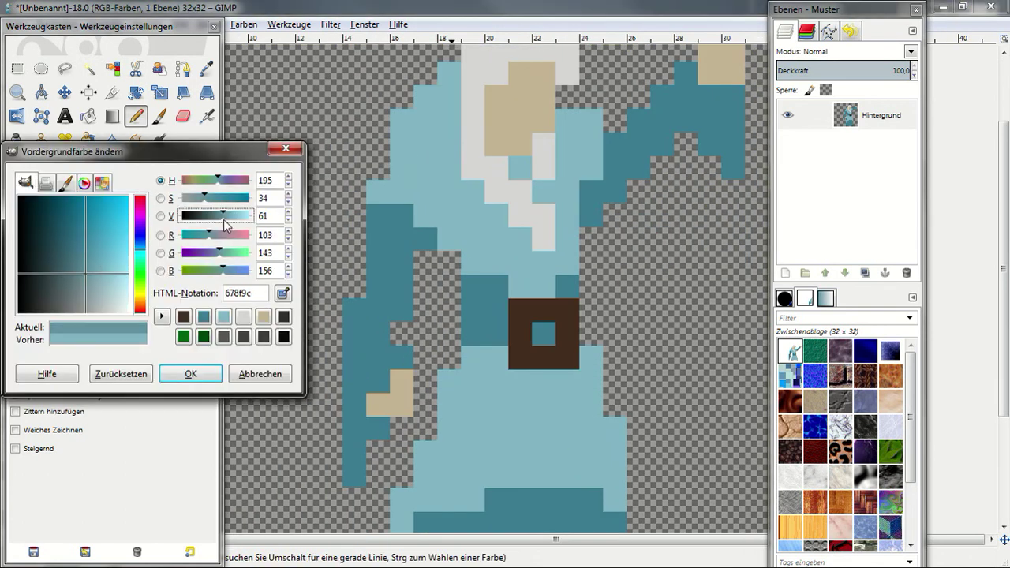
{"action": "left_click", "coordinate": [195, 375]}
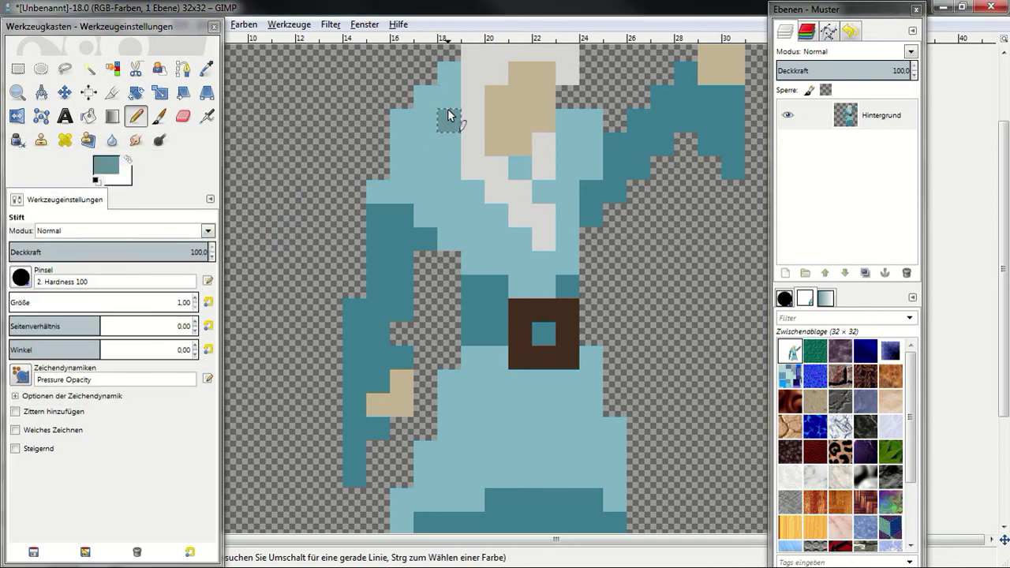
{"action": "left_click_drag", "start_coordinate": [449, 97], "coordinate": [453, 119]}
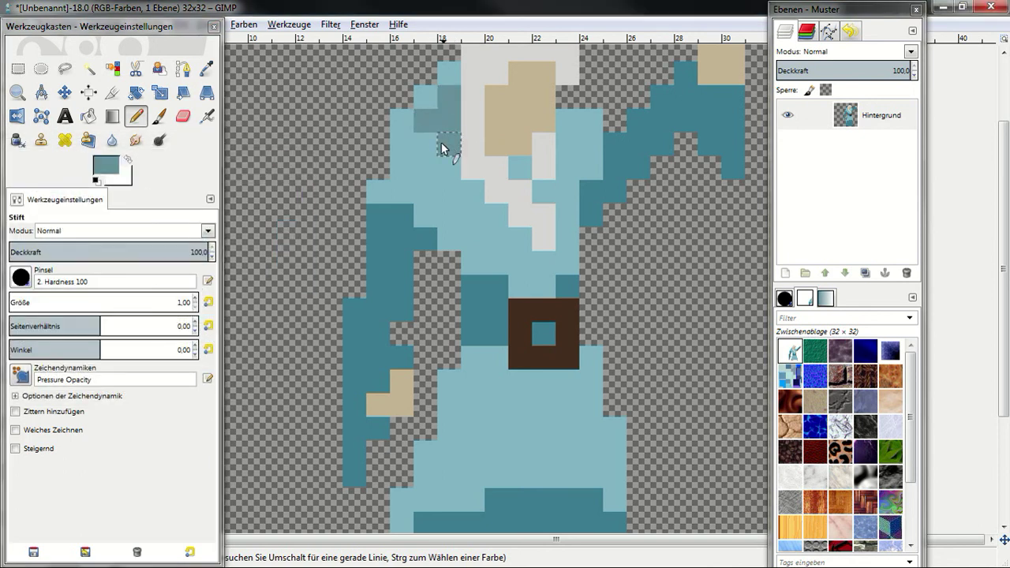
{"action": "key", "text": "space"}
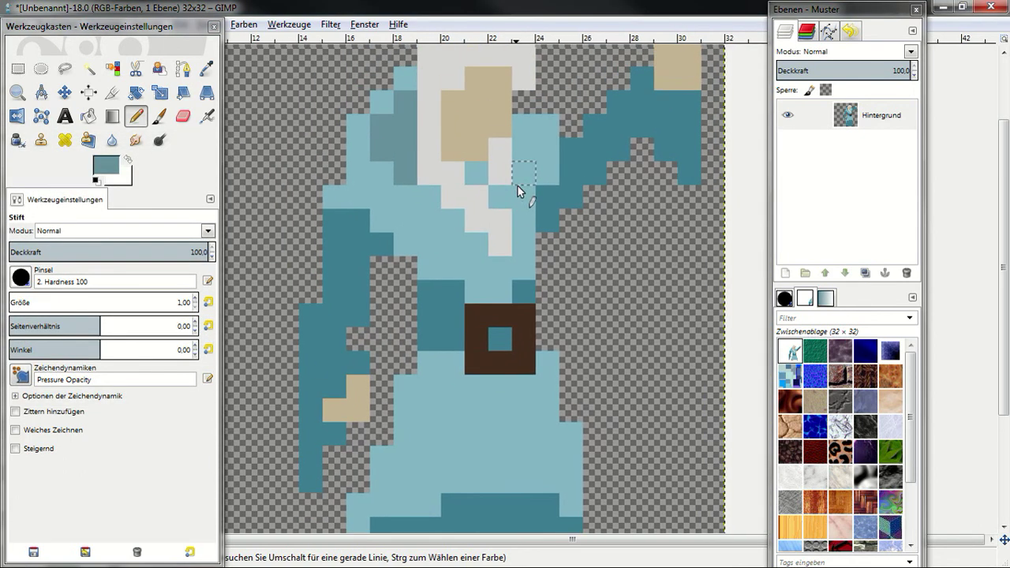
{"action": "left_click", "coordinate": [427, 201]}
Step: Shade skirt pixels below the belt and on either side of it
{"action": "scroll", "coordinate": [526, 268], "scroll_direction": "down", "scroll_amount": 3}
{"action": "scroll", "coordinate": [517, 106], "scroll_direction": "down", "scroll_amount": 2}
{"action": "scroll", "coordinate": [499, 234], "scroll_direction": "up", "scroll_amount": 2}
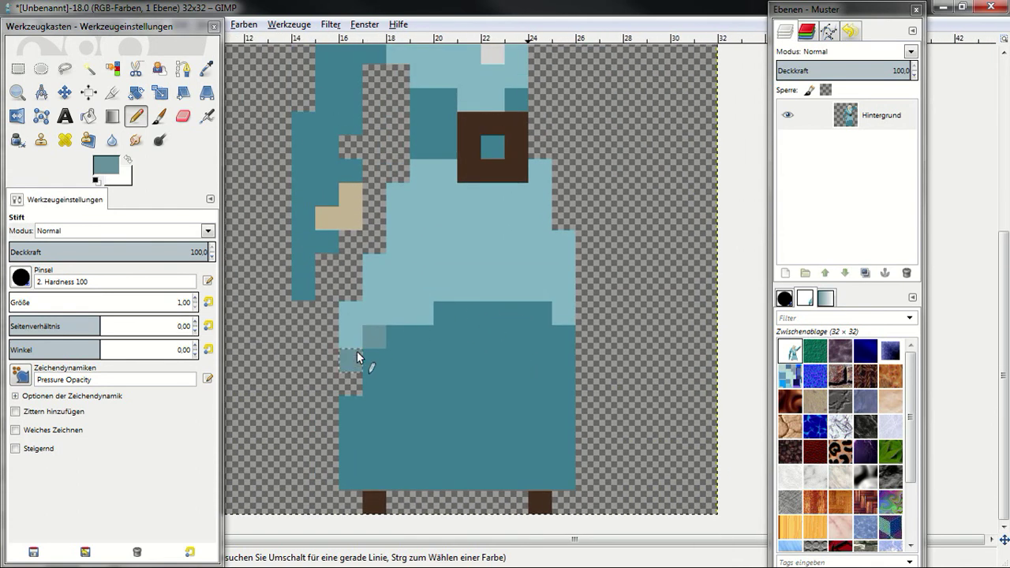
{"action": "left_click", "coordinate": [357, 352]}
{"action": "scroll", "coordinate": [524, 372], "scroll_direction": "up", "scroll_amount": 1}
{"action": "scroll", "coordinate": [461, 306], "scroll_direction": "up", "scroll_amount": 1}
{"action": "mouse_move", "coordinate": [451, 299]}
{"action": "left_mouse_down"}
{"action": "mouse_move", "coordinate": [494, 302]}
{"action": "mouse_move", "coordinate": [404, 287]}
{"action": "left_mouse_up"}
{"action": "left_click", "coordinate": [527, 292]}
Step: Add diagonal shading pixels along the white hair's edge
{"action": "scroll", "coordinate": [552, 272], "scroll_direction": "down", "scroll_amount": 1}
{"action": "scroll", "coordinate": [553, 261], "scroll_direction": "up", "scroll_amount": 1}
{"action": "scroll", "coordinate": [529, 267], "scroll_direction": "up", "scroll_amount": 2}
{"action": "left_click", "coordinate": [483, 325]}
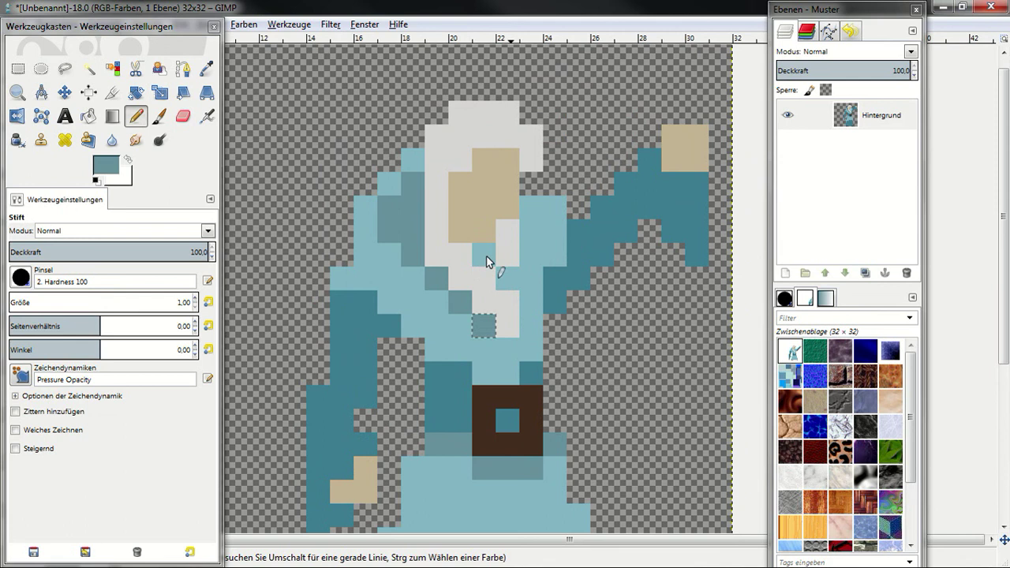
{"action": "left_click_drag", "start_coordinate": [484, 263], "coordinate": [507, 278]}
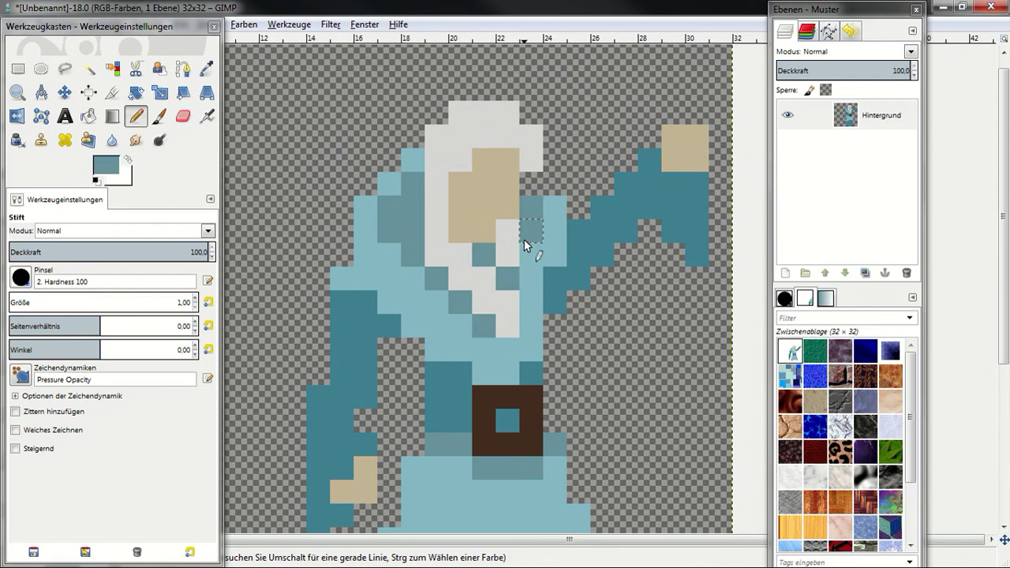
{"action": "scroll", "coordinate": [671, 327], "scroll_direction": "down", "scroll_amount": 1}
{"action": "scroll", "coordinate": [636, 293], "scroll_direction": "down", "scroll_amount": 1}
{"action": "scroll", "coordinate": [615, 315], "scroll_direction": "down", "scroll_amount": 1}
{"action": "scroll", "coordinate": [545, 336], "scroll_direction": "down", "scroll_amount": 1}
{"action": "scroll", "coordinate": [526, 332], "scroll_direction": "up", "scroll_amount": 1}
{"action": "scroll", "coordinate": [501, 367], "scroll_direction": "up", "scroll_amount": 1}
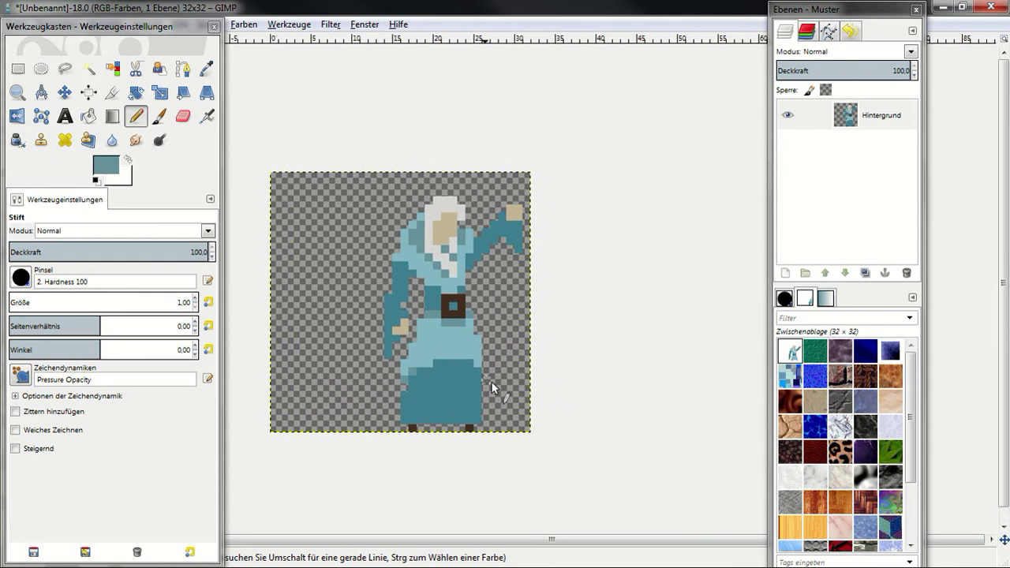
{"action": "scroll", "coordinate": [405, 324], "scroll_direction": "up", "scroll_amount": 2}
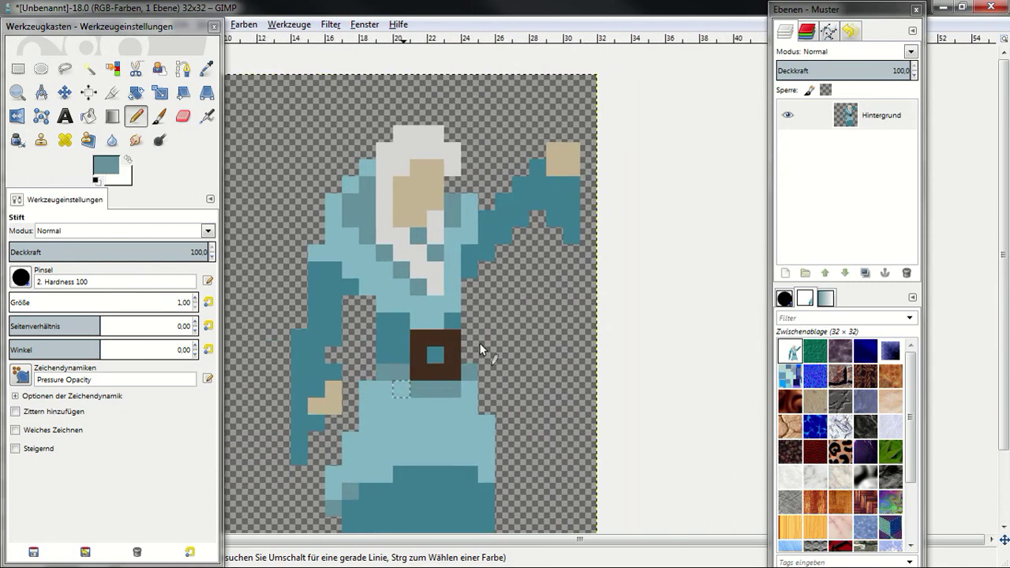
{"action": "scroll", "coordinate": [420, 376], "scroll_direction": "up", "scroll_amount": 1}
{"action": "scroll", "coordinate": [465, 343], "scroll_direction": "up", "scroll_amount": 1}
{"action": "scroll", "coordinate": [450, 337], "scroll_direction": "down", "scroll_amount": 1}
{"action": "scroll", "coordinate": [442, 347], "scroll_direction": "up", "scroll_amount": 1}
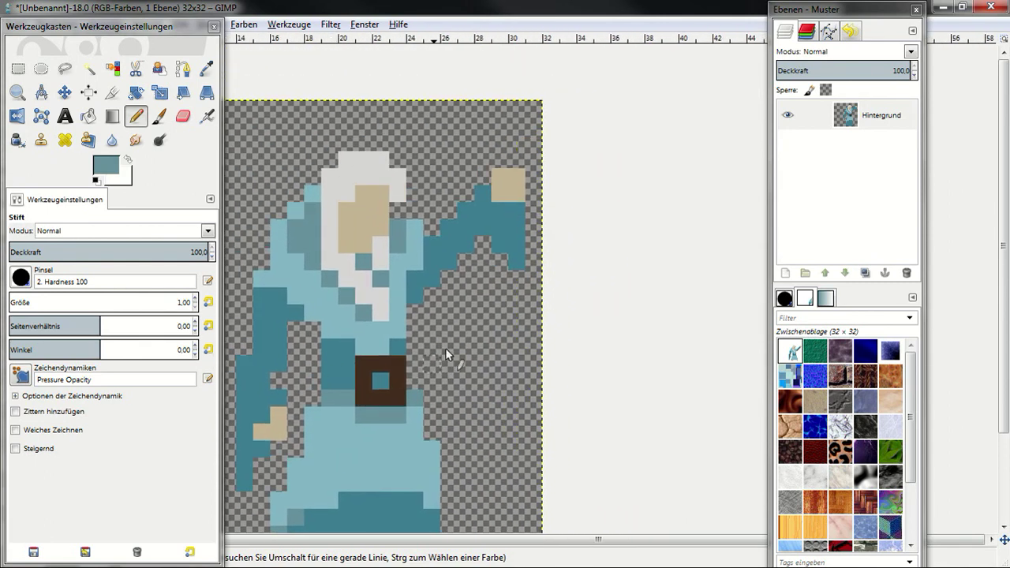
{"action": "scroll", "coordinate": [446, 343], "scroll_direction": "up", "scroll_amount": 1}
Step: Paint dark brown torch-handle pixels below and above the tan hand
{"action": "scroll", "coordinate": [442, 335], "scroll_direction": "right", "scroll_amount": 2}
{"action": "left_click", "coordinate": [334, 397], "text": "ctrl"}
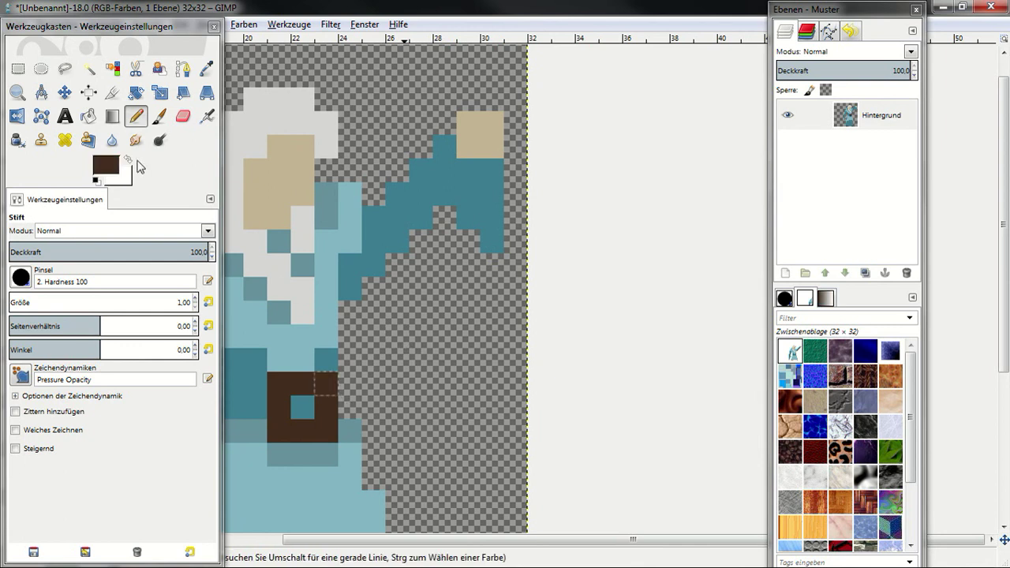
{"action": "left_click", "coordinate": [109, 166]}
{"action": "left_click", "coordinate": [285, 149]}
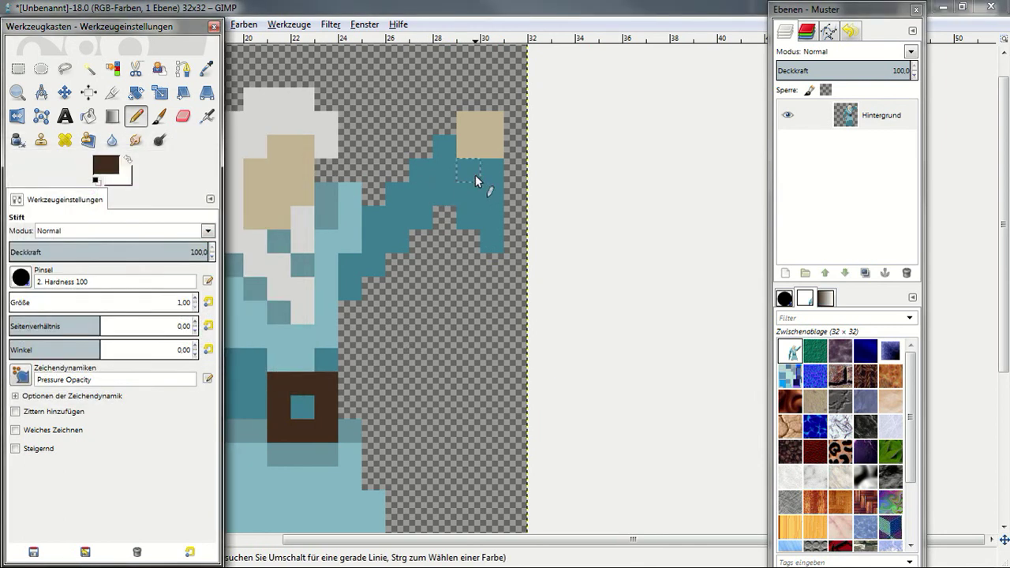
{"action": "left_click_drag", "start_coordinate": [481, 173], "coordinate": [476, 245]}
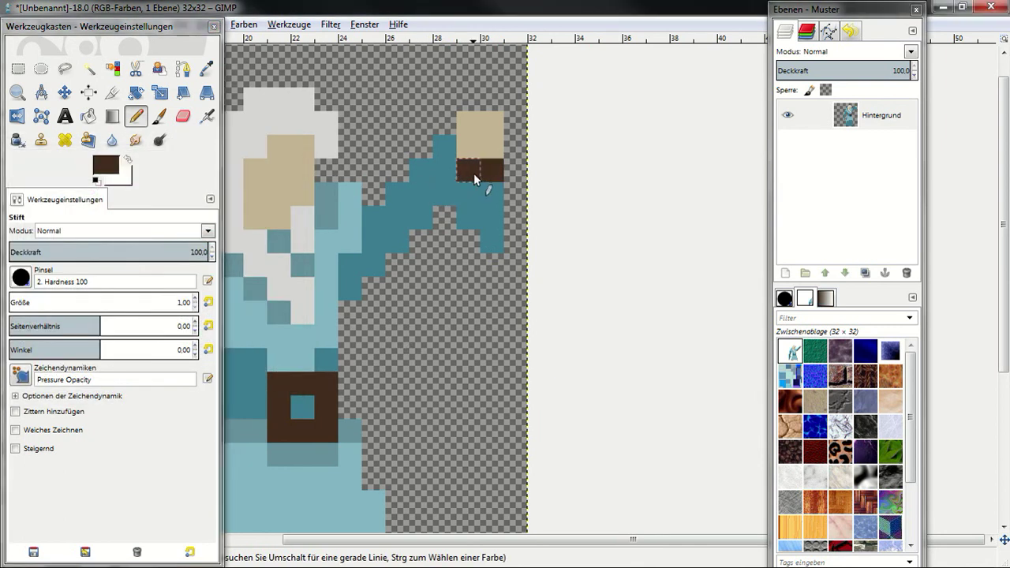
{"action": "scroll", "coordinate": [486, 196], "scroll_direction": "up", "scroll_amount": 2}
{"action": "left_click_drag", "start_coordinate": [466, 190], "coordinate": [472, 173]}
Step: Begin mixing a reddish-brown foreground colour (442f2f) by shifting the hue toward red
{"action": "scroll", "coordinate": [480, 189], "scroll_direction": "down", "scroll_amount": 1}
{"action": "scroll", "coordinate": [480, 189], "scroll_direction": "left", "scroll_amount": 2}
{"action": "scroll", "coordinate": [498, 277], "scroll_direction": "down", "scroll_amount": 1}
{"action": "scroll", "coordinate": [482, 213], "scroll_direction": "down", "scroll_amount": 1}
{"action": "scroll", "coordinate": [480, 215], "scroll_direction": "down", "scroll_amount": 2}
{"action": "scroll", "coordinate": [541, 342], "scroll_direction": "up", "scroll_amount": 1}
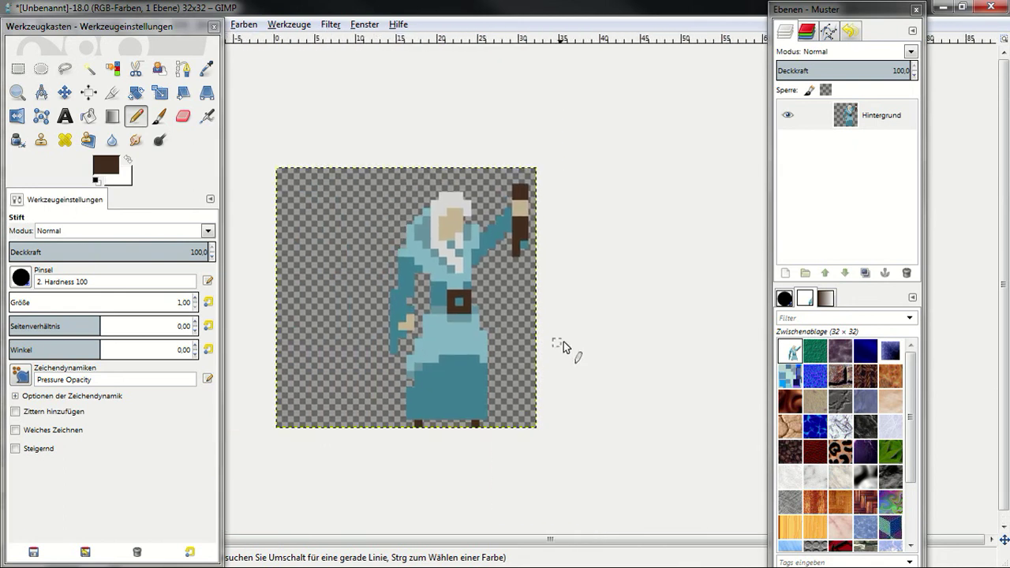
{"action": "scroll", "coordinate": [561, 331], "scroll_direction": "up", "scroll_amount": 2}
{"action": "scroll", "coordinate": [508, 289], "scroll_direction": "up", "scroll_amount": 1}
{"action": "scroll", "coordinate": [508, 289], "scroll_direction": "right", "scroll_amount": 1}
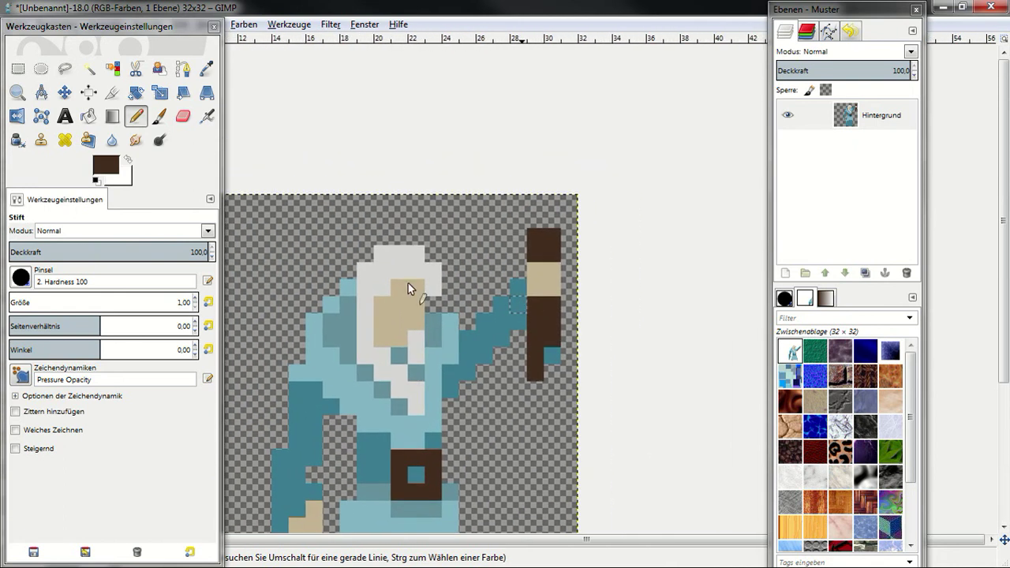
{"action": "left_click", "coordinate": [111, 176]}
{"action": "left_click_drag", "start_coordinate": [210, 198], "coordinate": [182, 181]}
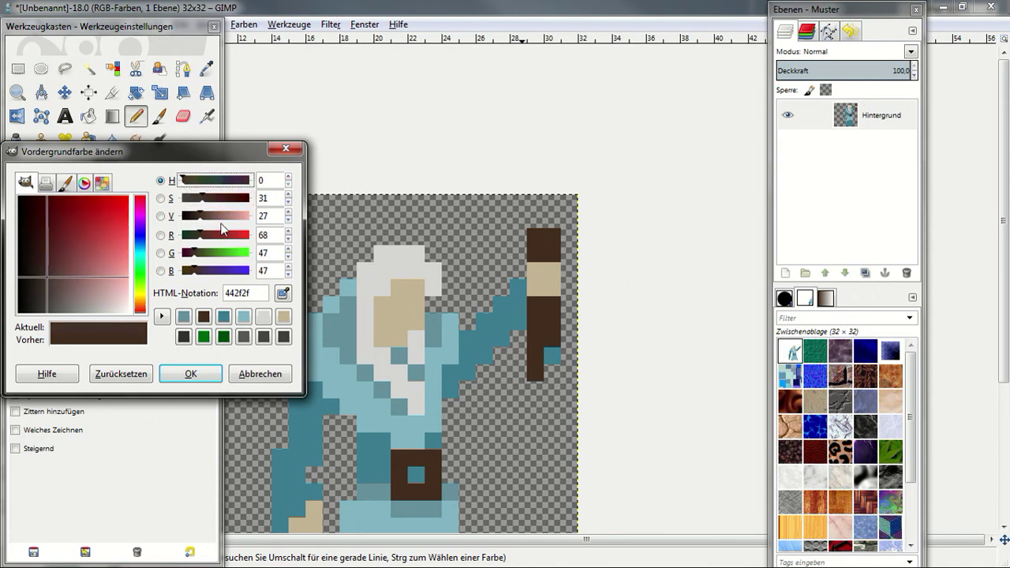
Step: Turn the colour into warm gold and paint gold pixels atop the handle
{"action": "left_click_drag", "start_coordinate": [231, 236], "coordinate": [235, 235]}
{"action": "left_click_drag", "start_coordinate": [234, 198], "coordinate": [195, 185]}
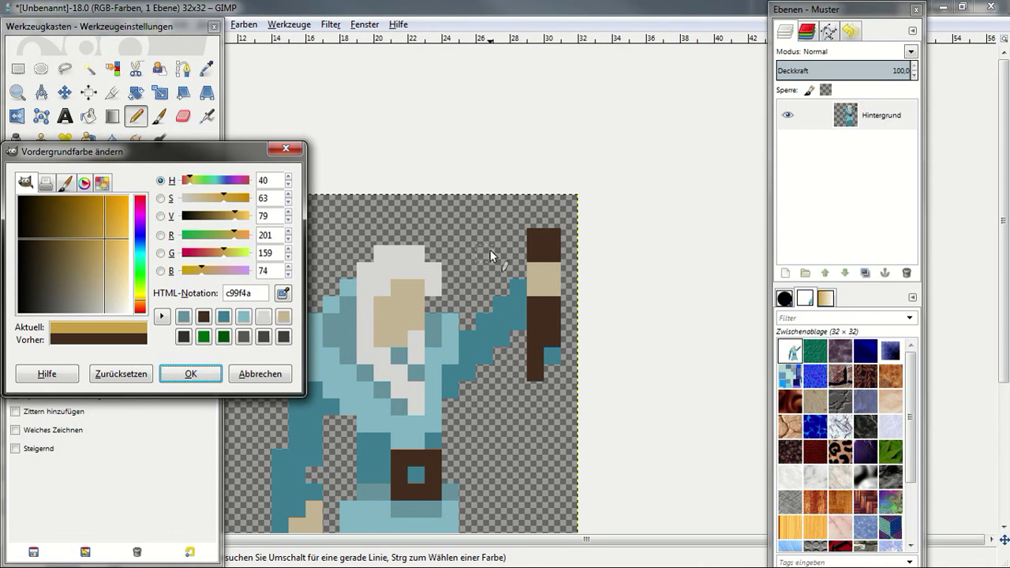
{"action": "left_click_drag", "start_coordinate": [532, 220], "coordinate": [546, 217]}
{"action": "scroll", "coordinate": [532, 212], "scroll_direction": "up", "scroll_amount": 1}
{"action": "scroll", "coordinate": [532, 212], "scroll_direction": "right", "scroll_amount": 1}
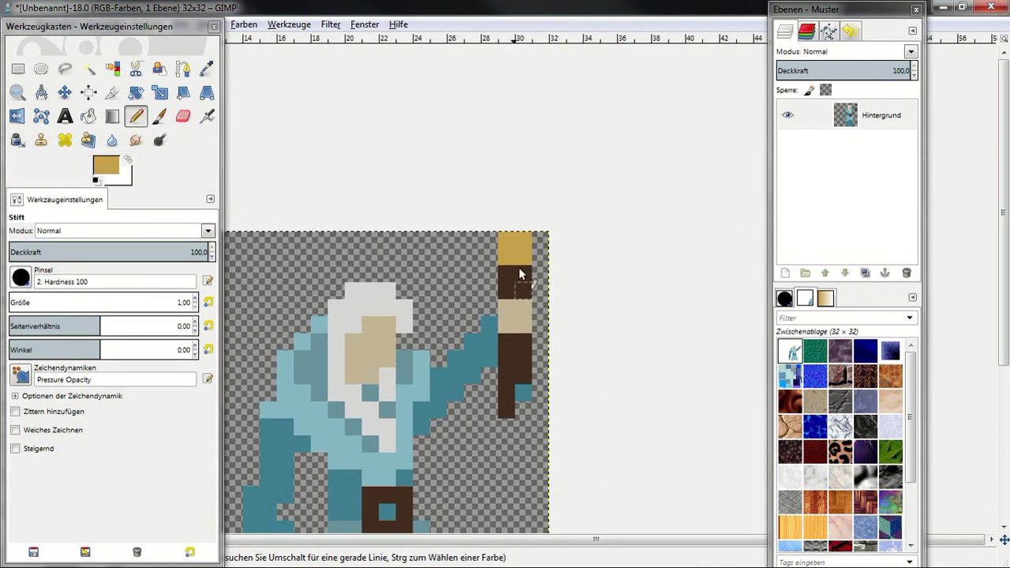
Step: Mix a bright yellow and add a yellow flame pixel on the torch top
{"action": "left_click", "coordinate": [113, 168]}
{"action": "mouse_move", "coordinate": [193, 185]}
{"action": "left_mouse_down"}
{"action": "mouse_move", "coordinate": [215, 203]}
{"action": "mouse_move", "coordinate": [234, 198]}
{"action": "left_mouse_up"}
{"action": "left_click_drag", "start_coordinate": [234, 235], "coordinate": [243, 235]}
{"action": "left_click", "coordinate": [190, 373]}
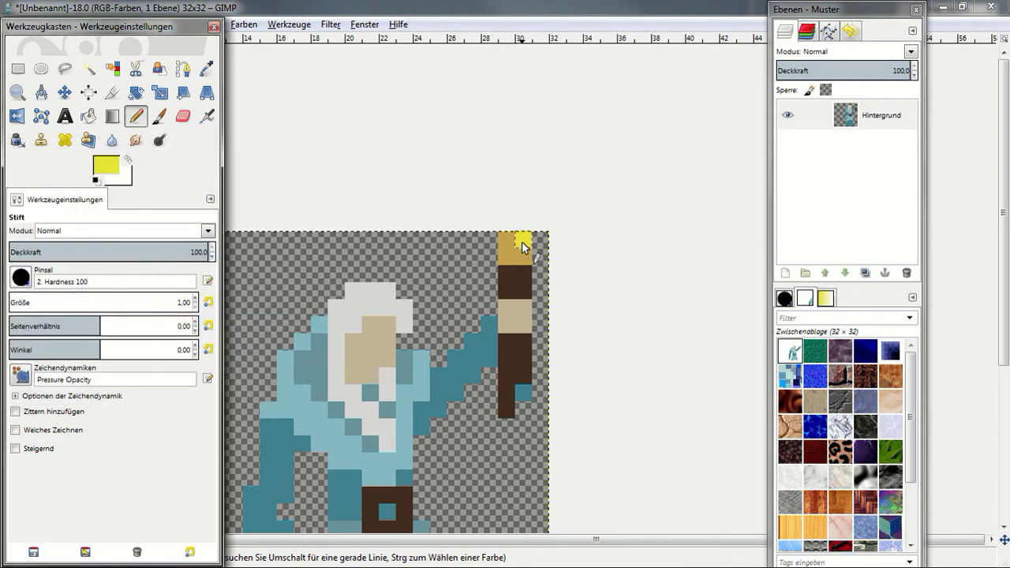
{"action": "left_click", "coordinate": [523, 239]}
{"action": "left_click", "coordinate": [509, 249], "text": "ctrl"}
Step: Mix an orange colour and add an orange flame pixel to the torch
{"action": "left_click", "coordinate": [110, 169]}
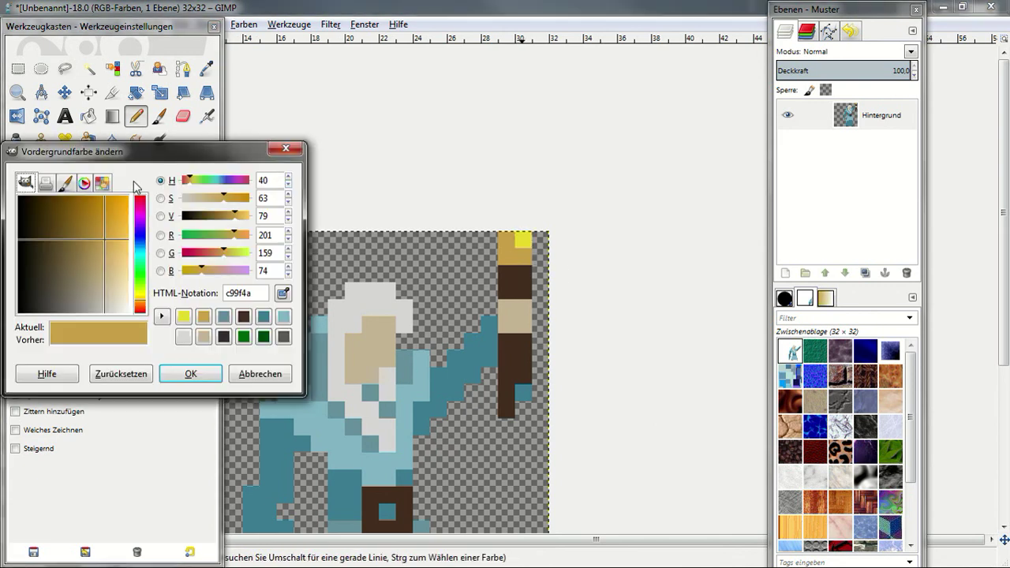
{"action": "left_click_drag", "start_coordinate": [190, 180], "coordinate": [239, 210]}
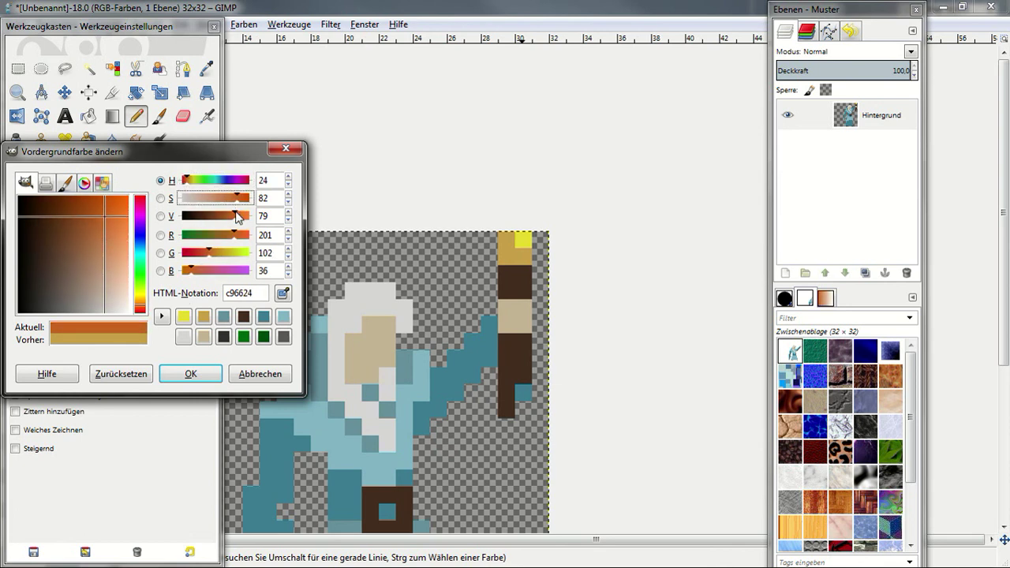
{"action": "left_click", "coordinate": [191, 374]}
{"action": "left_click", "coordinate": [505, 256]}
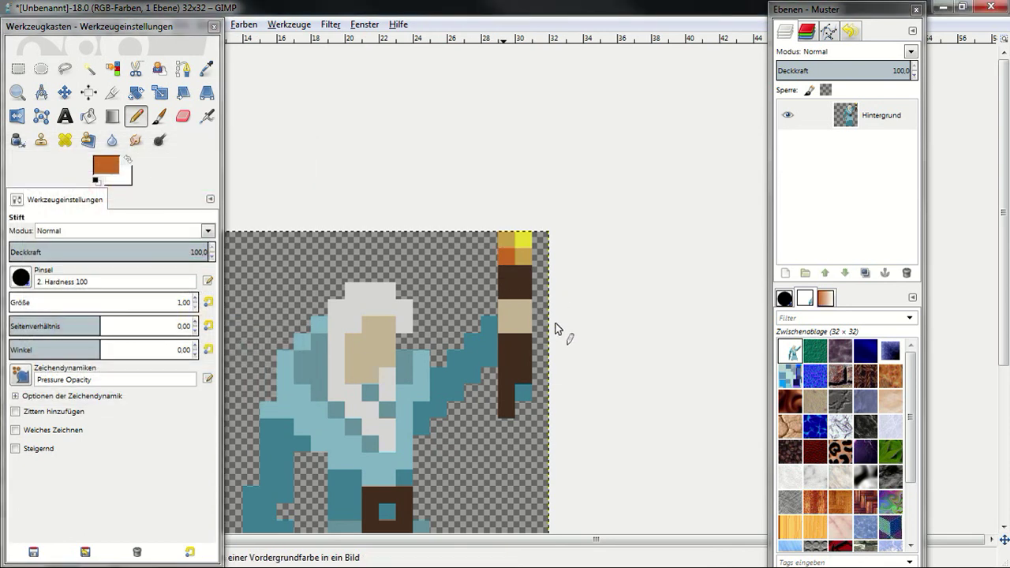
{"action": "key", "text": "minus"}
{"action": "key", "text": "minus"}
{"action": "key", "text": "minus"}
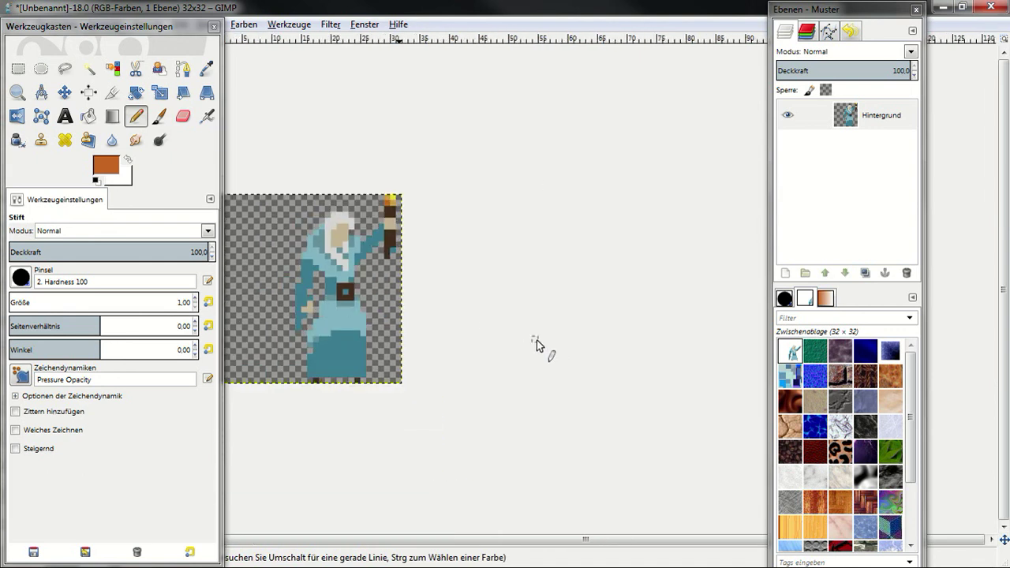
{"action": "key", "text": "plus"}
{"action": "key", "text": "plus"}
{"action": "key", "text": "plus"}
{"action": "key", "text": "plus"}
{"action": "scroll", "coordinate": [429, 337], "scroll_direction": "up", "scroll_amount": 1}
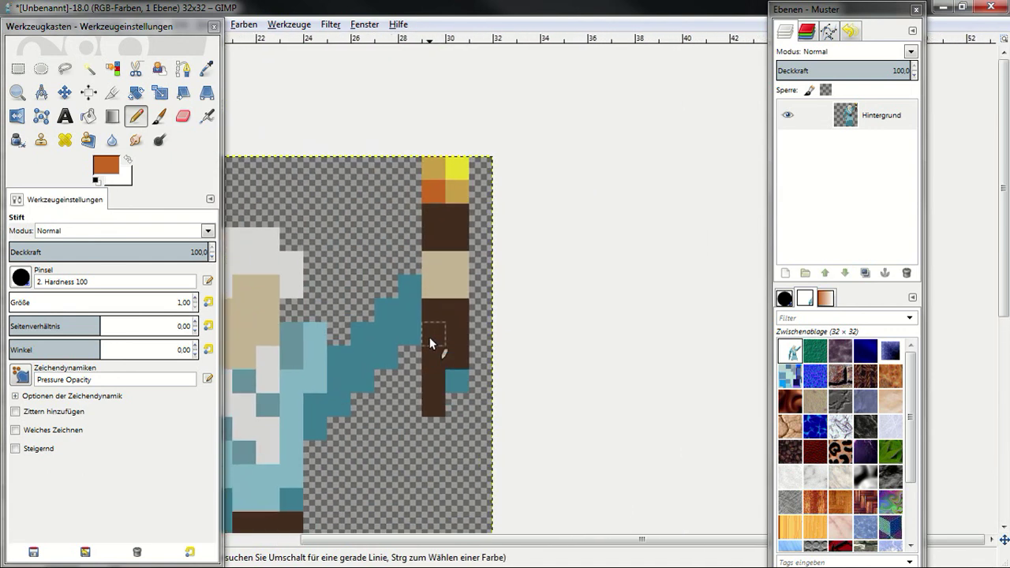
{"action": "key", "text": "minus"}
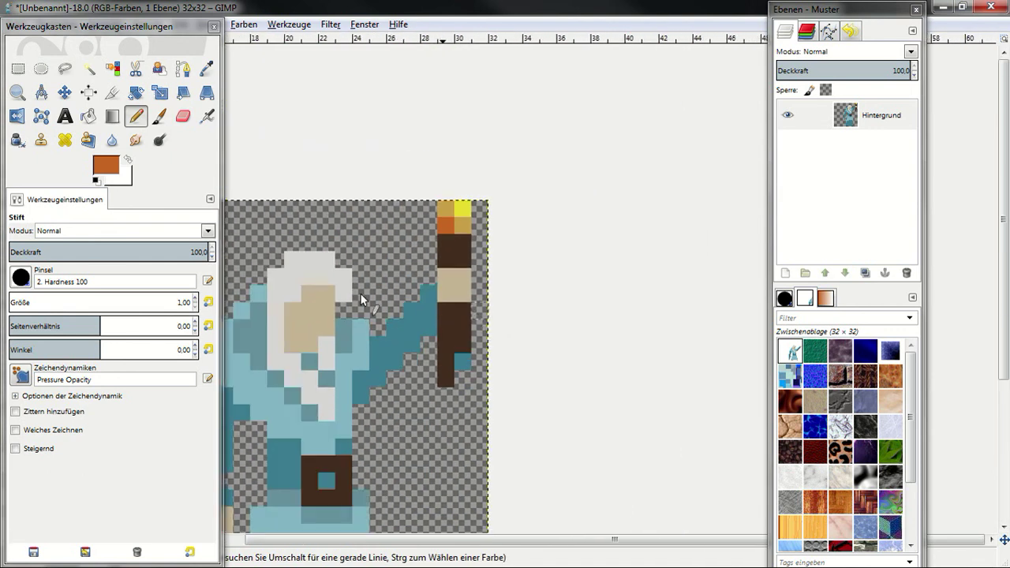
{"action": "key", "text": "minus"}
{"action": "key", "text": "minus"}
{"action": "key", "text": "minus"}
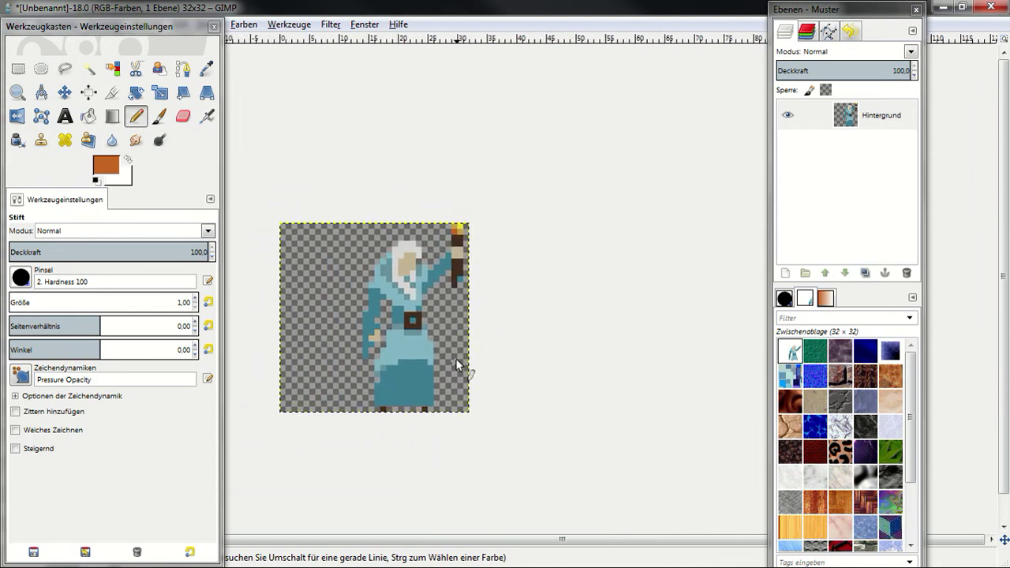
{"action": "key", "text": "plus"}
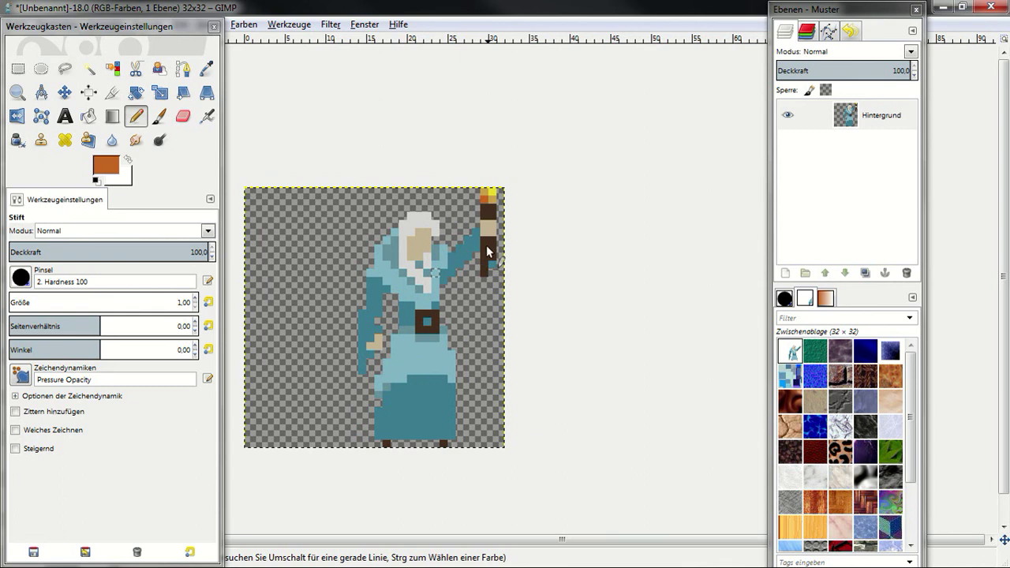
{"action": "key", "text": "plus"}
{"action": "key", "text": "plus"}
{"action": "key", "text": "minus"}
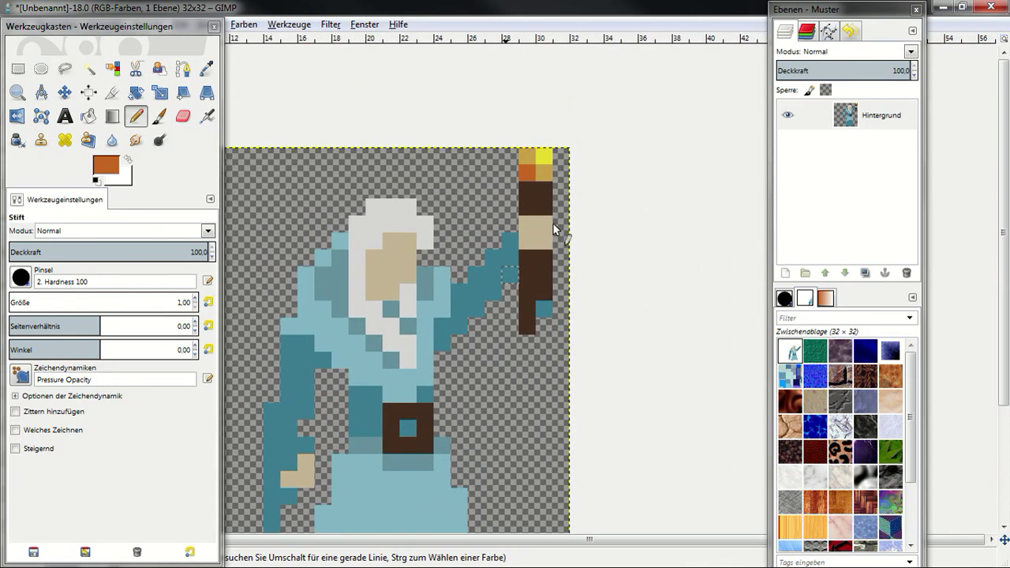
{"action": "key", "text": "plus"}
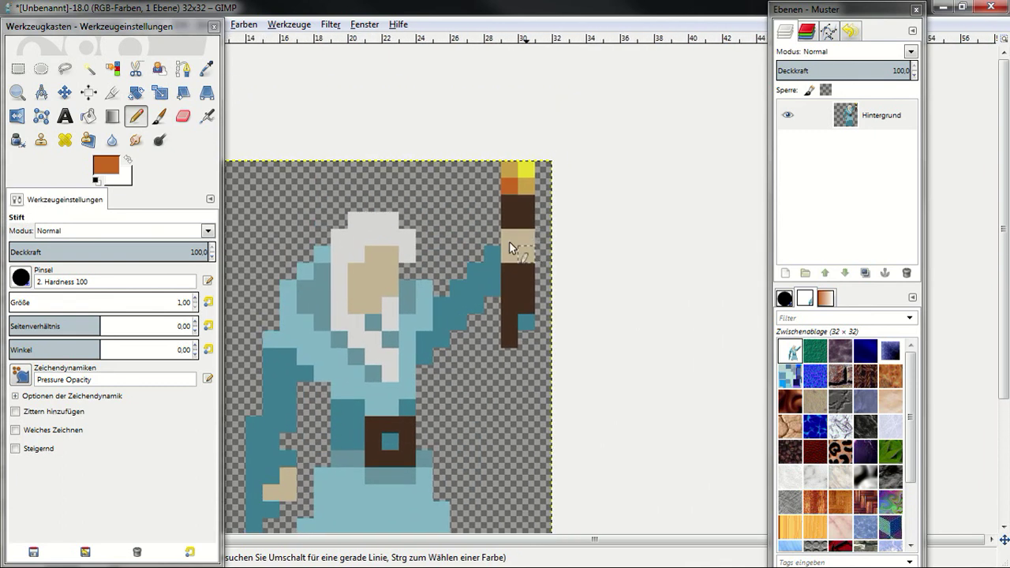
{"action": "key", "text": "minus"}
{"action": "key", "text": "minus"}
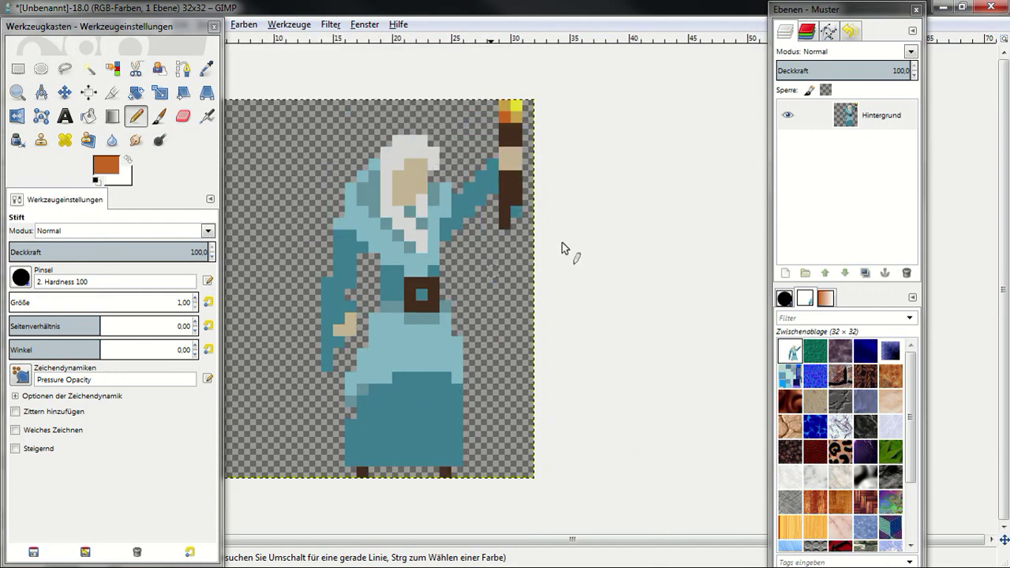
{"action": "key", "text": "plus"}
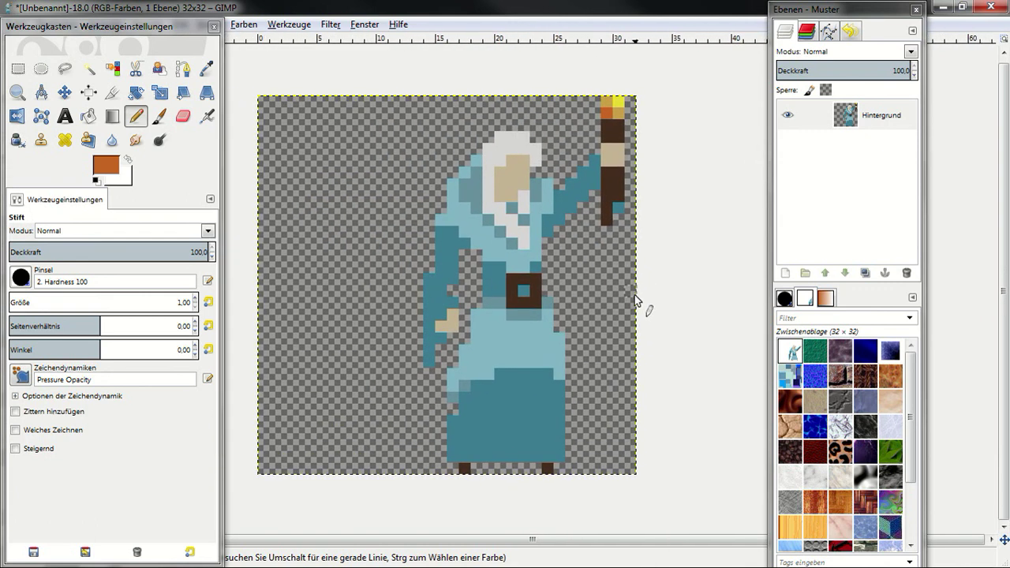